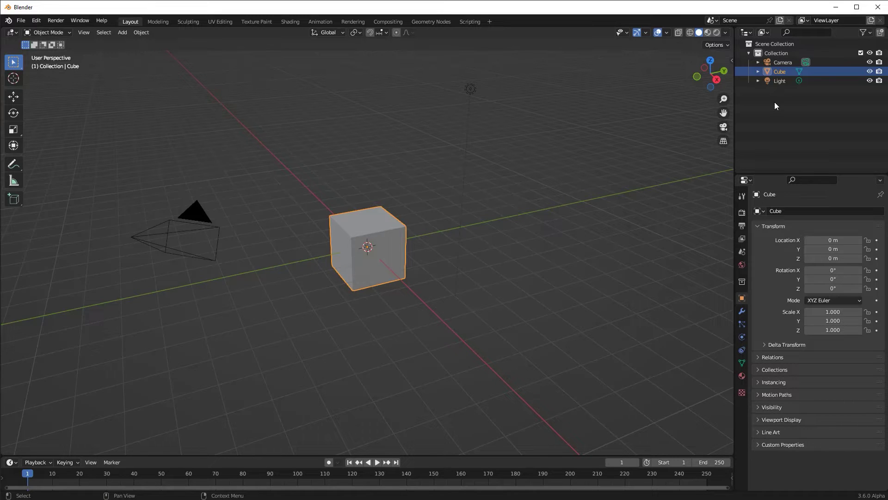
# Step: Deselect the default cube and reselect it, once from the scene's object list and once in the 3D view
pyautogui.click(775, 102)
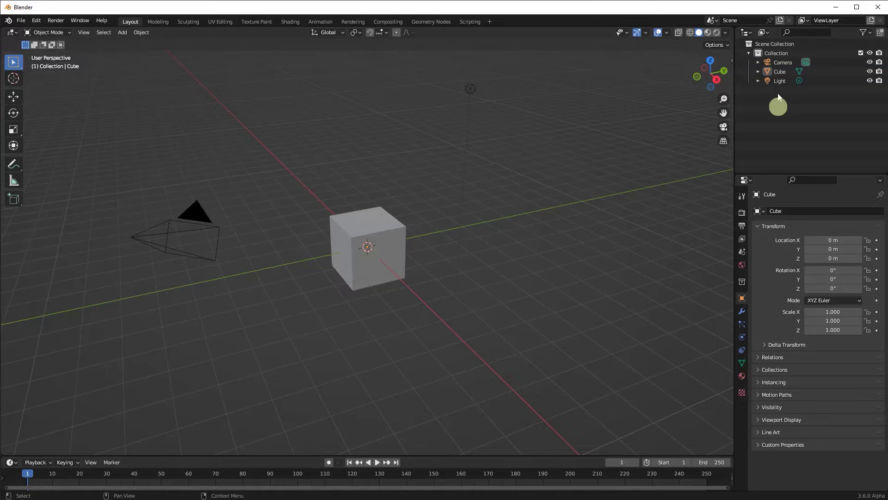
pyautogui.click(781, 71)
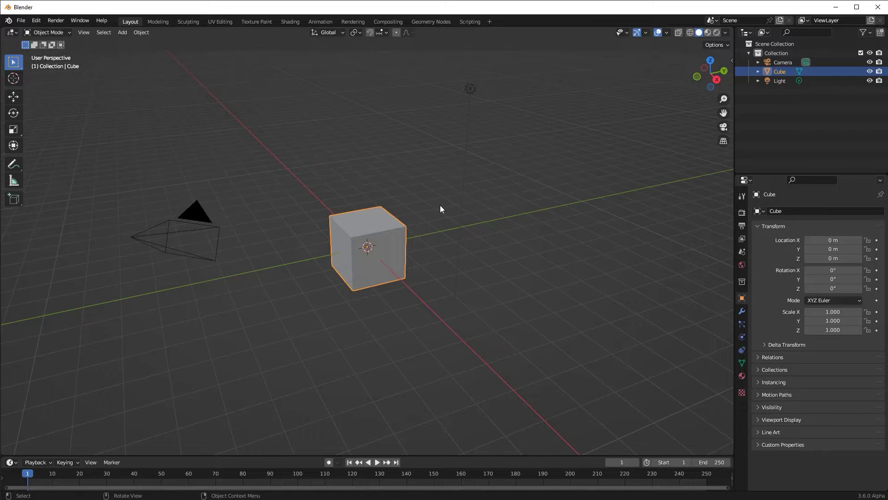
pyautogui.click(430, 181)
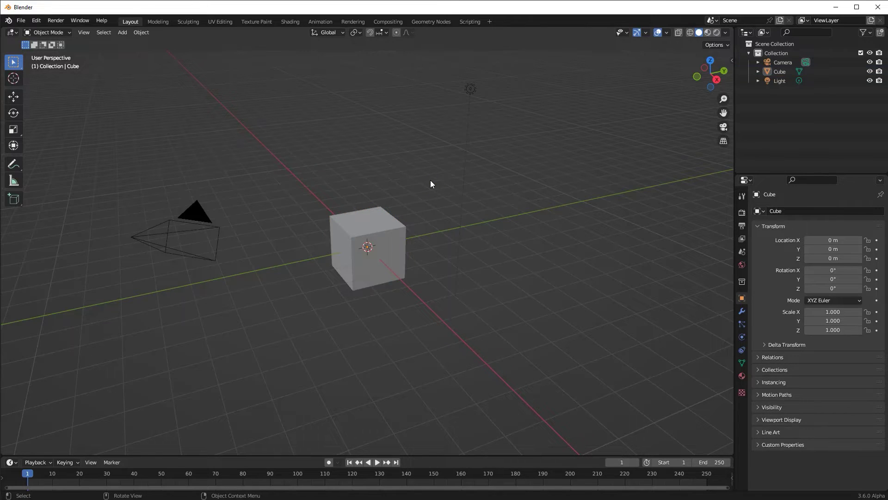
pyautogui.click(387, 228)
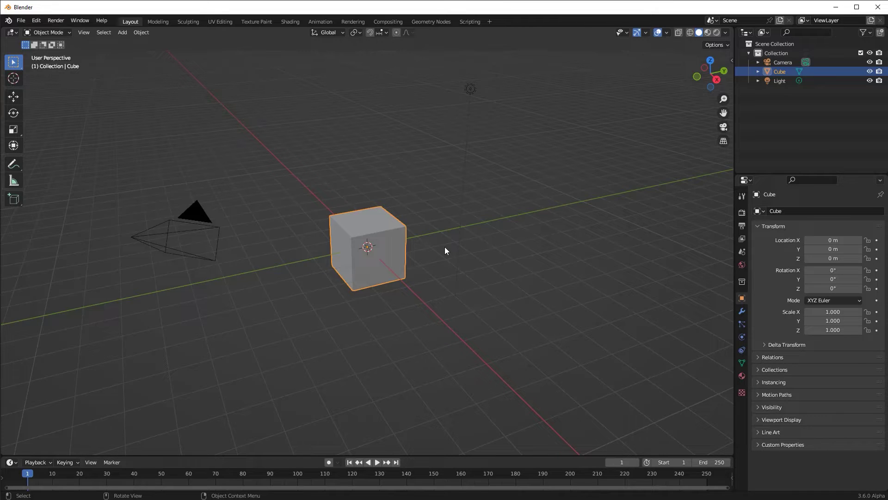
# Step: Try deleting the default cube twice, once directly and once through the delete confirmation, undoing each deletion
pyautogui.press('Delete')
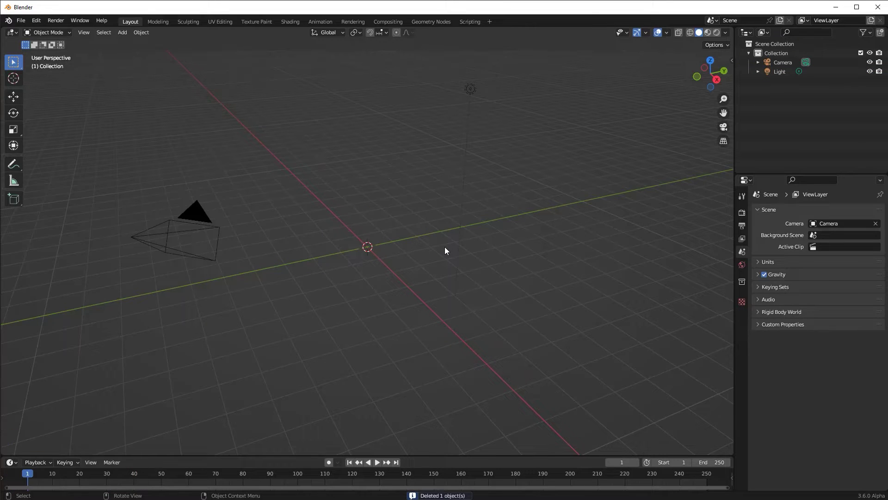
pyautogui.hotkey('ctrl', 'z')
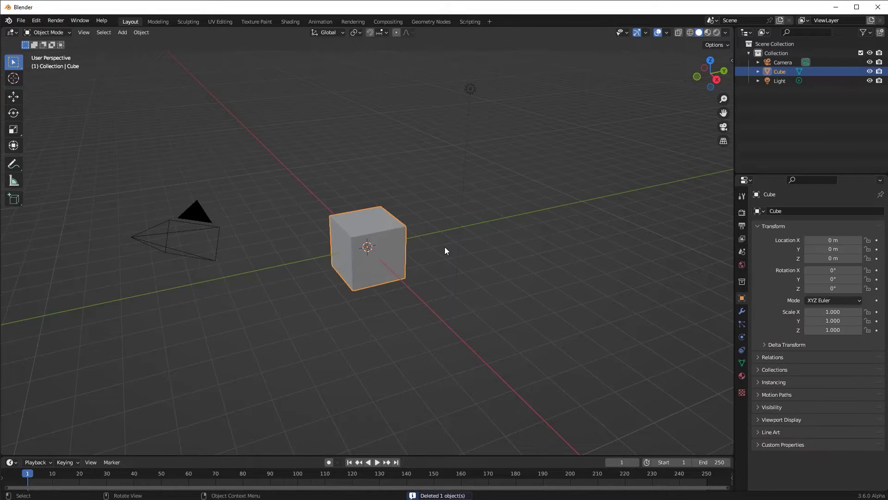
pyautogui.press('x')
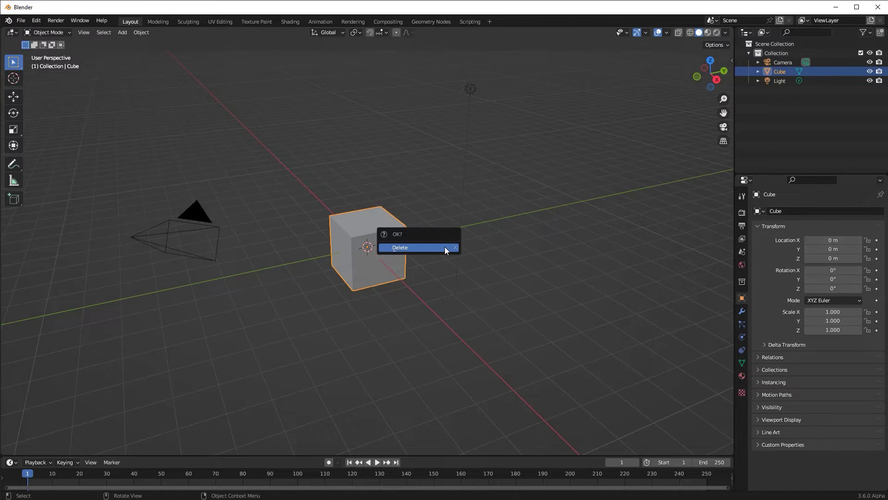
pyautogui.click(447, 248)
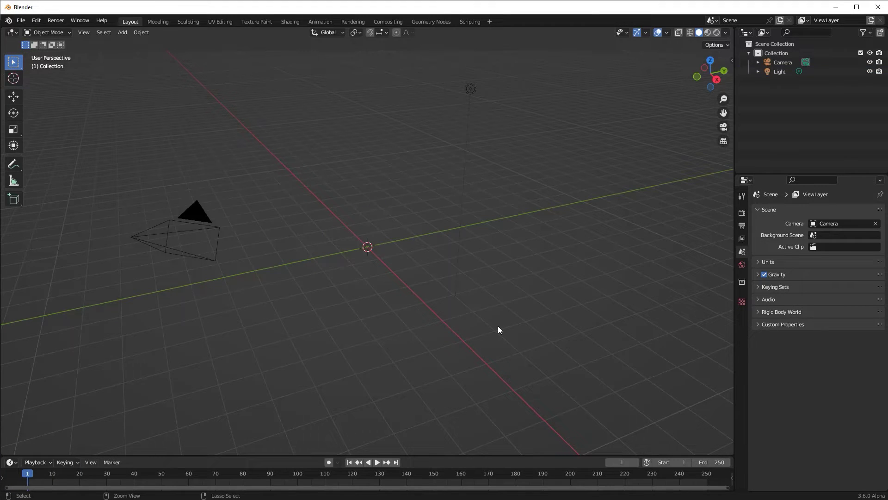
pyautogui.hotkey('ctrl', 'z')
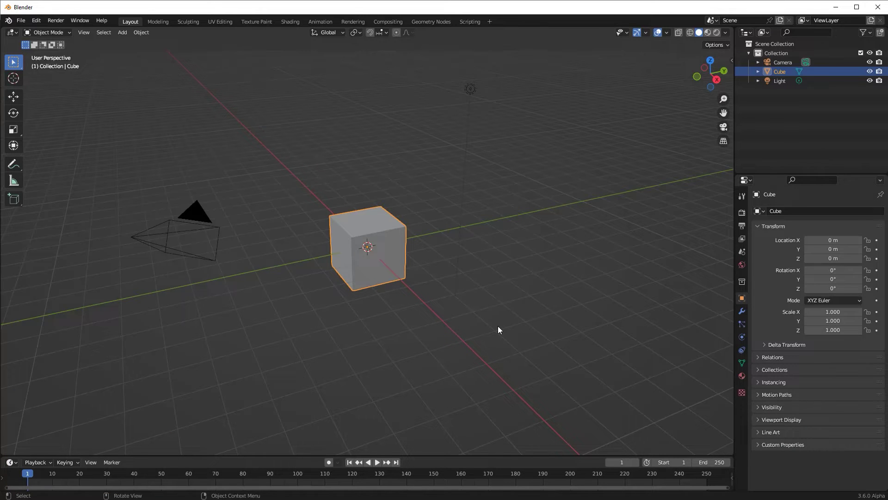
# Step: Delete the default cube and add a plane mesh to the scene
pyautogui.press('Delete')
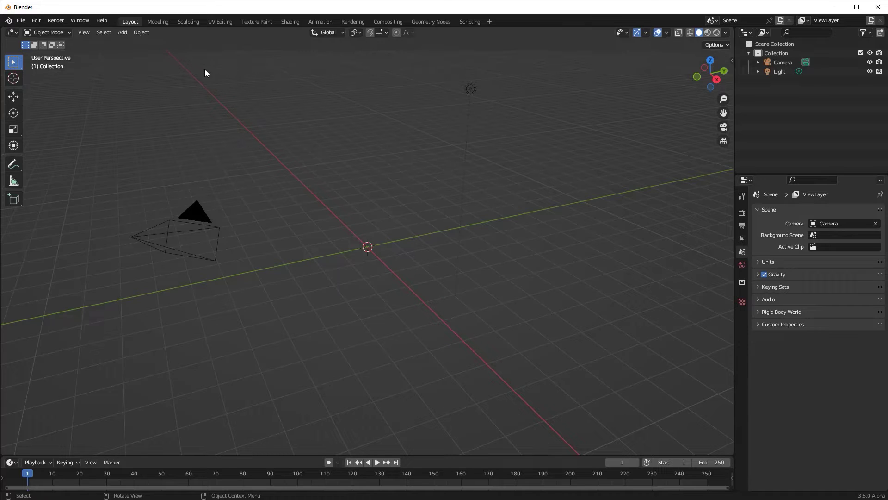
pyautogui.click(125, 32)
pyautogui.moveTo(153, 43)
pyautogui.hotkey('shift', 'a')
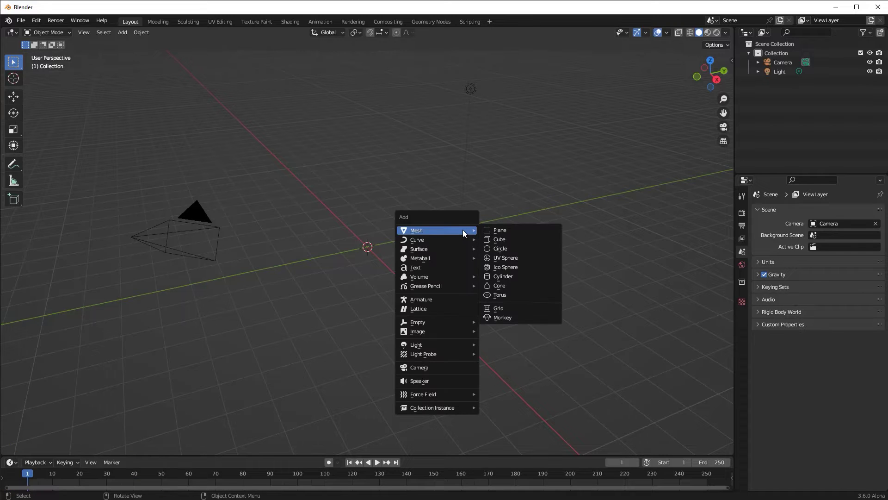
pyautogui.moveTo(463, 232)
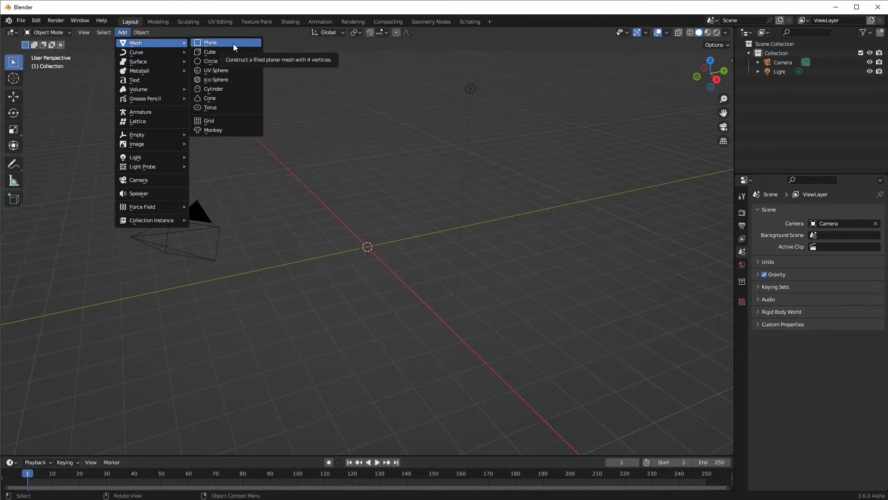
pyautogui.click(233, 43)
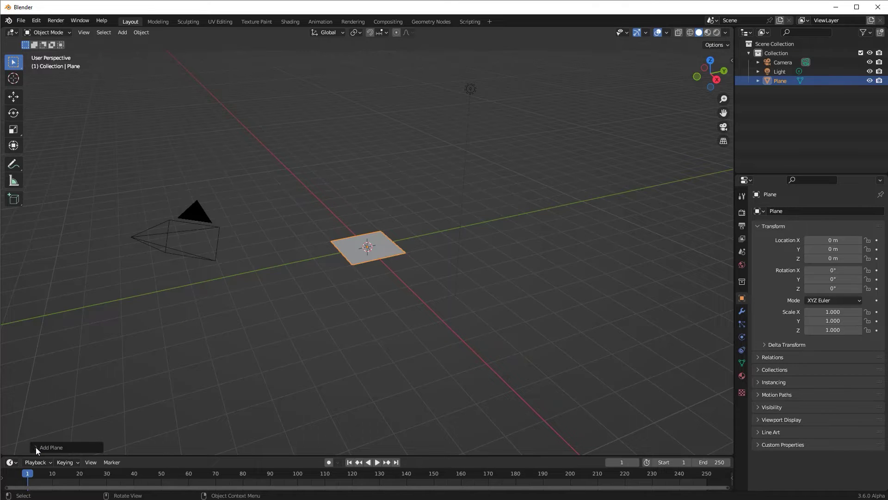
# Step: Expand the creation settings of the new plane and set its size to 5 m
pyautogui.click(36, 446)
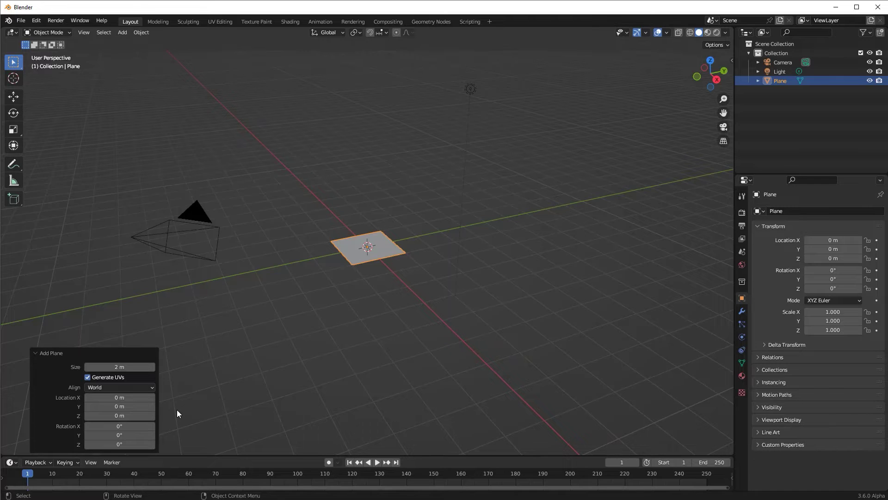
pyautogui.click(120, 367)
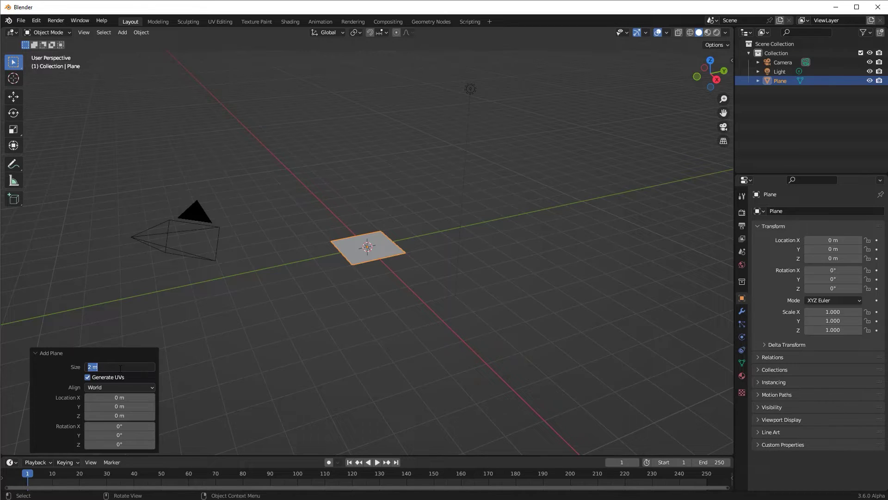
pyautogui.write('5')
pyautogui.press('Return')
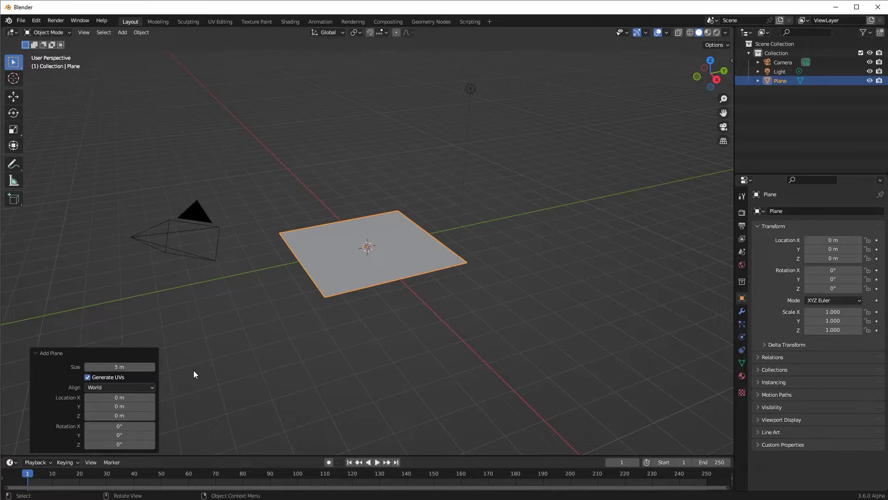
# Step: Try aligning the plane to View and restore its alignment to World
pyautogui.click(151, 387)
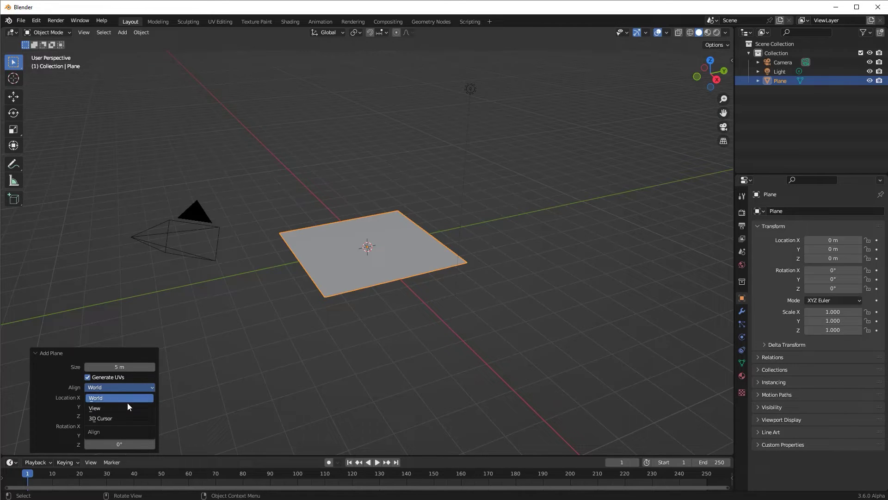
pyautogui.click(123, 407)
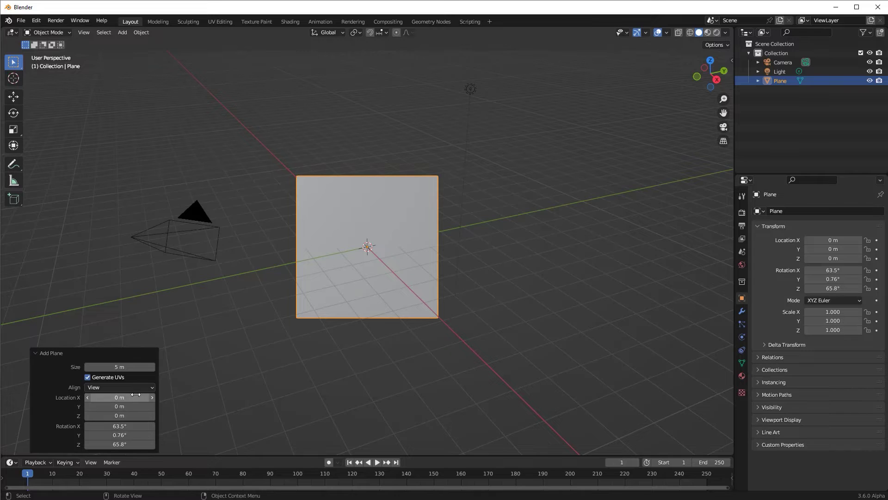
pyautogui.click(150, 388)
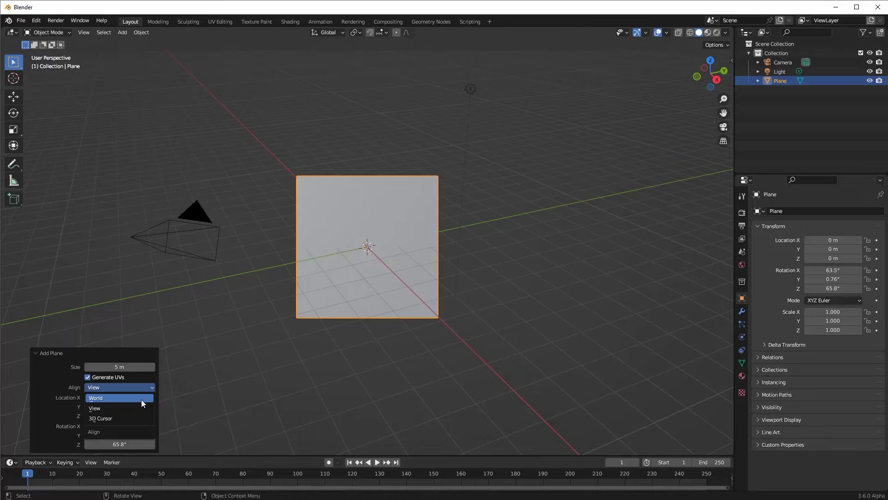
pyautogui.click(140, 398)
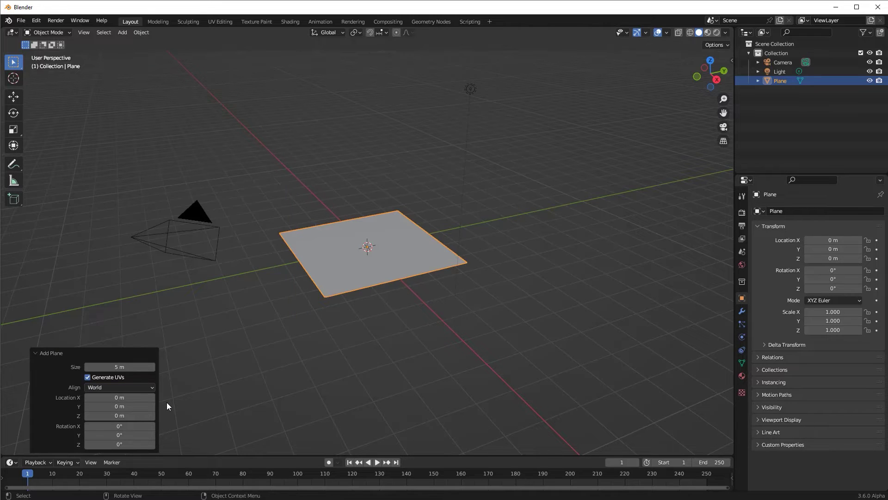
# Step: Set the plane's location to X 3 m, Y 2 m and Z 5 m in its creation settings
pyautogui.click(95, 397)
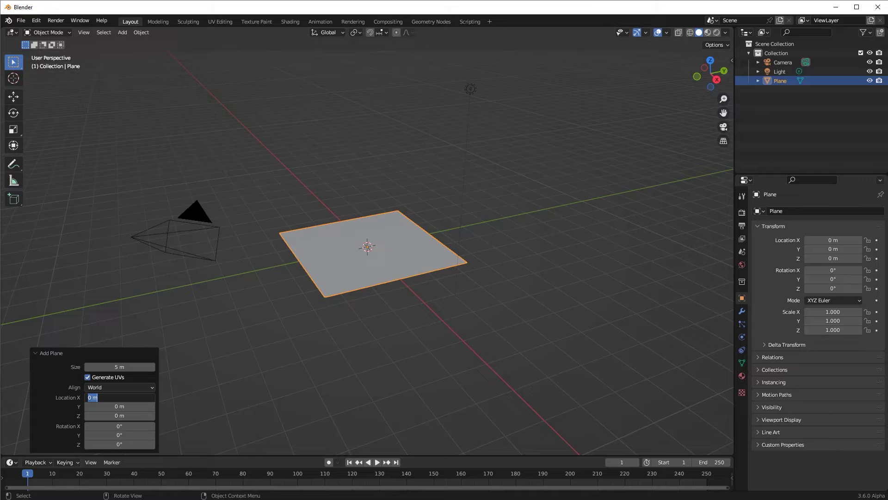
pyautogui.write('3')
pyautogui.press('Return')
pyautogui.click(125, 405)
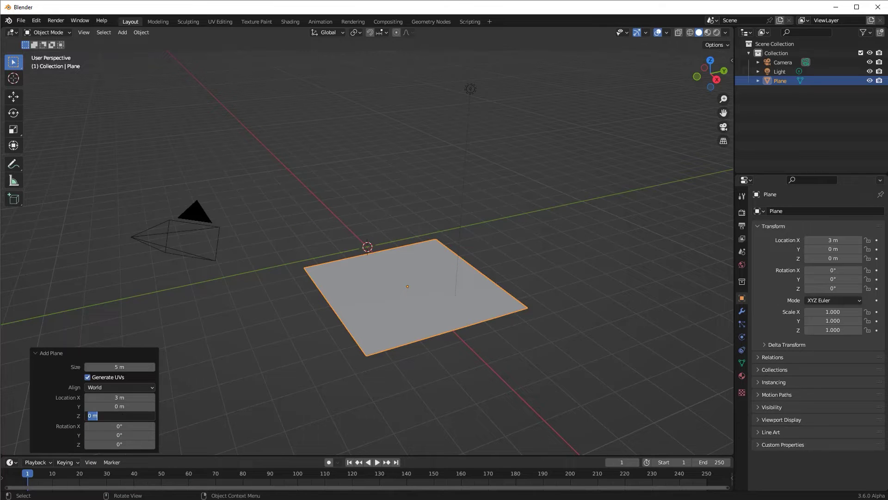
pyautogui.write('2')
pyautogui.press('Return')
pyautogui.click(119, 415)
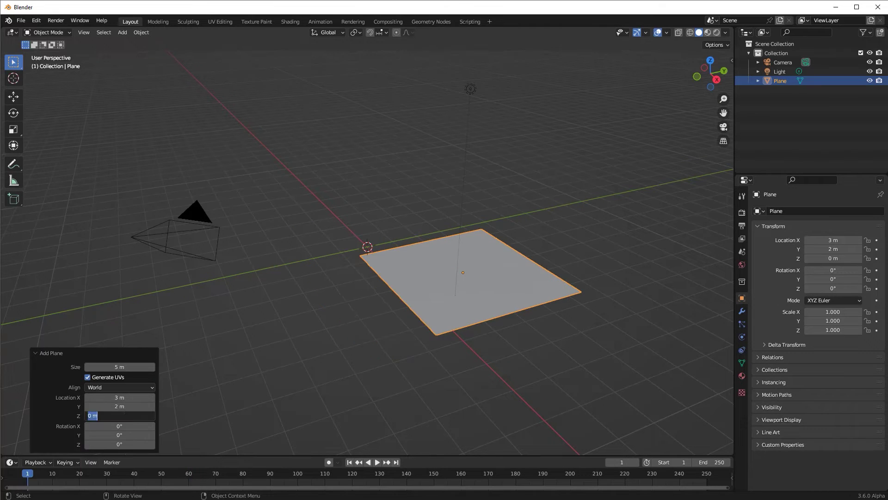
pyautogui.write('5')
pyautogui.press('Return')
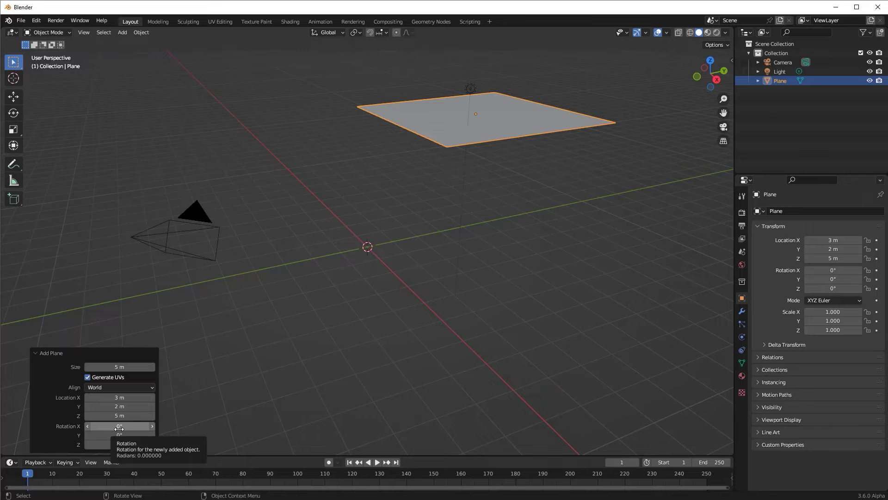
# Step: Tilt the plane to about -12.6° around X and reset its X rotation to 0°
pyautogui.moveTo(118, 426); pyautogui.dragTo(509, 204)
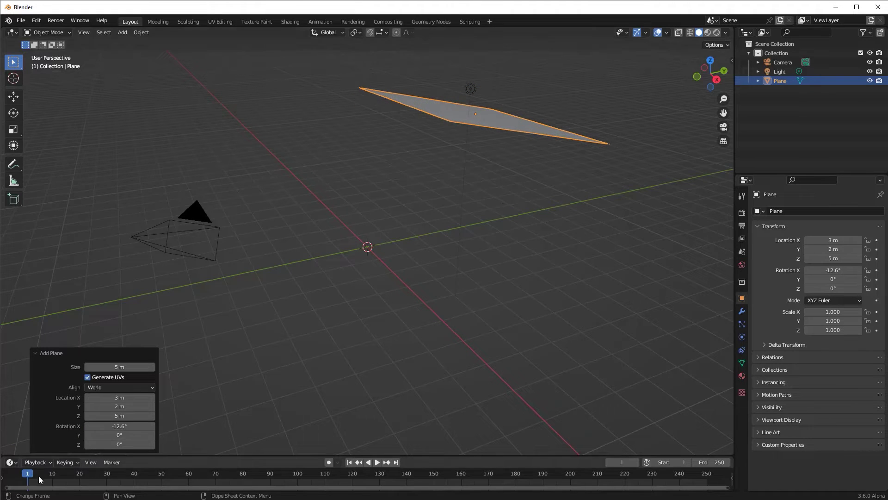
pyautogui.click(134, 427)
pyautogui.write('0')
pyautogui.press('Return')
# Step: Set the plane's Y rotation to 0° and its Z rotation to about 30.8°
pyautogui.moveTo(119, 435)
pyautogui.mouseDown()
pyautogui.moveTo(547, 317)
pyautogui.moveTo(346, 214)
pyautogui.moveTo(430, 262)
pyautogui.moveTo(119, 434)
pyautogui.mouseUp()
pyautogui.click(120, 434)
pyautogui.write('0')
pyautogui.press('Return')
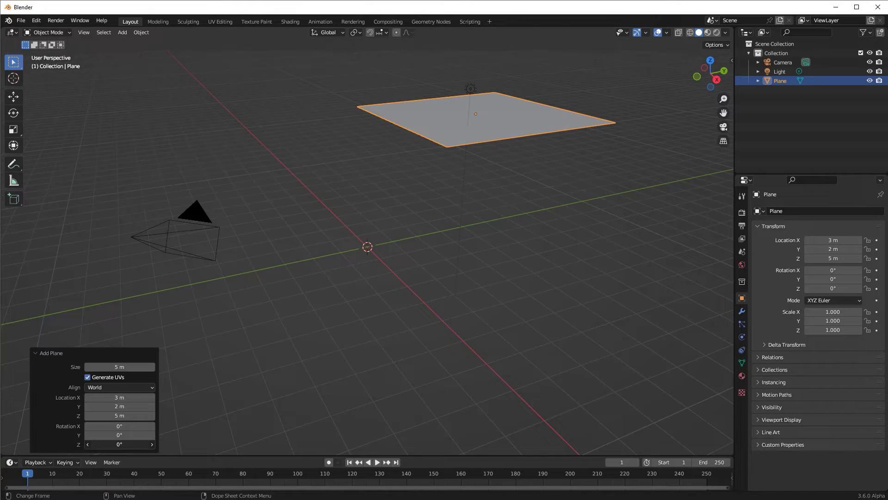
pyautogui.moveTo(119, 444); pyautogui.dragTo(149, 444)
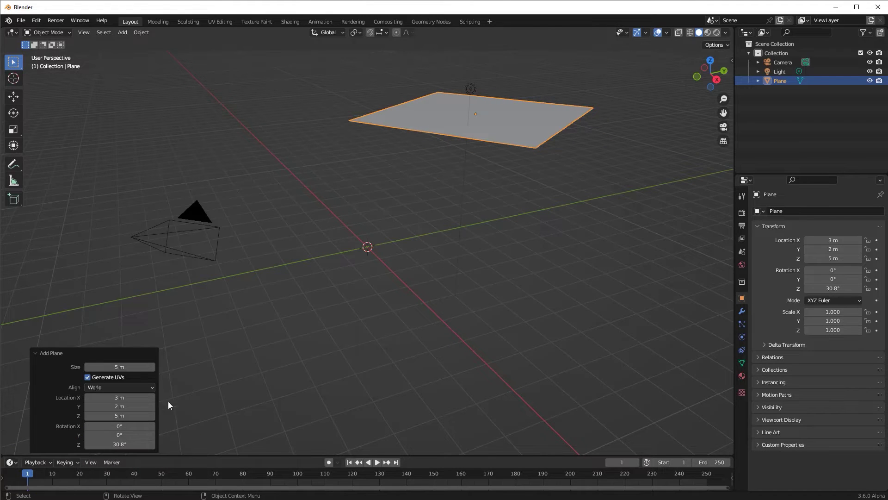
# Step: Delete the rotated plane and add a new 5 m plane at the world origin
pyautogui.press('Delete')
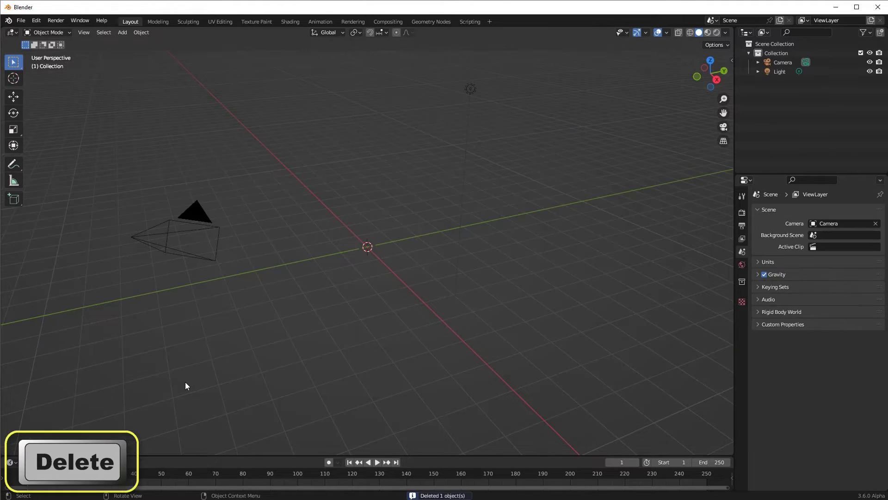
pyautogui.click(122, 33)
pyautogui.moveTo(138, 43)
pyautogui.click(209, 43)
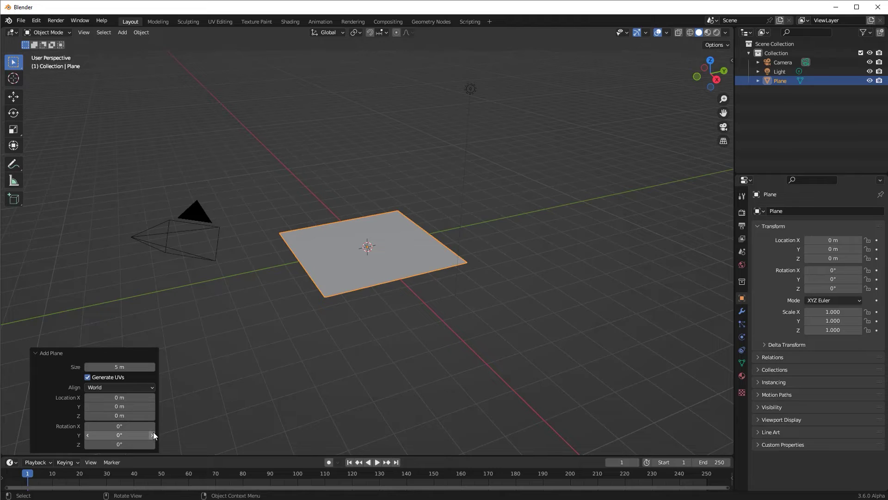
# Step: Delete the new plane and add a 2 m cube mesh at the world origin
pyautogui.click(448, 285)
pyautogui.click(409, 260)
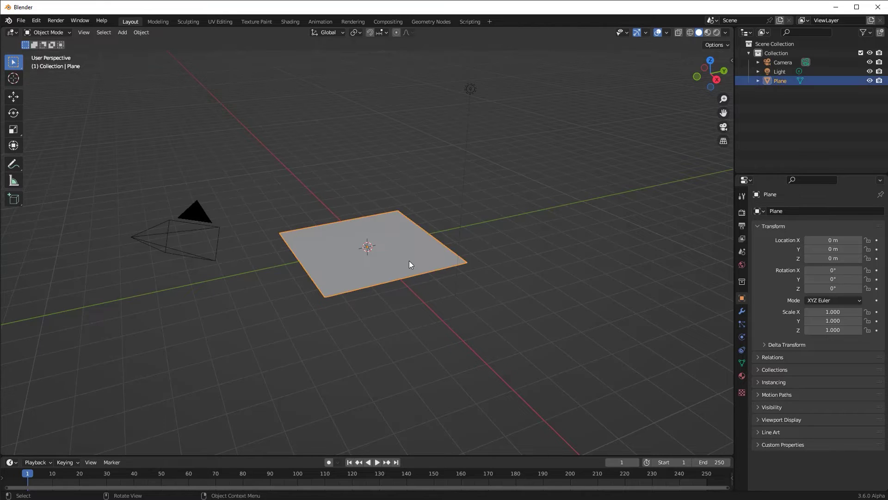
pyautogui.press('Delete')
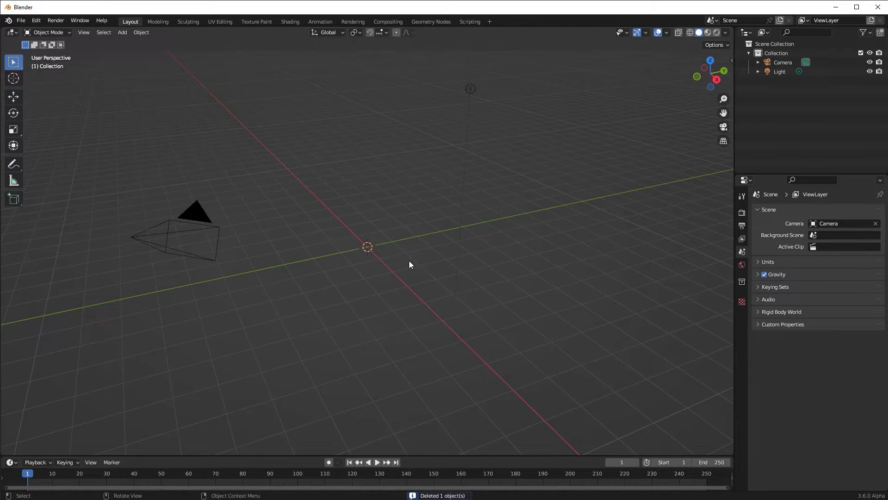
pyautogui.click(122, 32)
pyautogui.moveTo(134, 41)
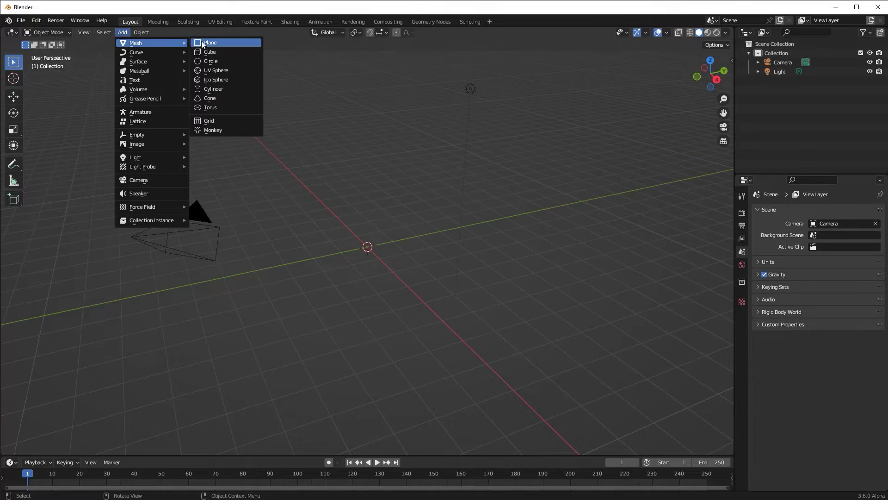
pyautogui.click(208, 52)
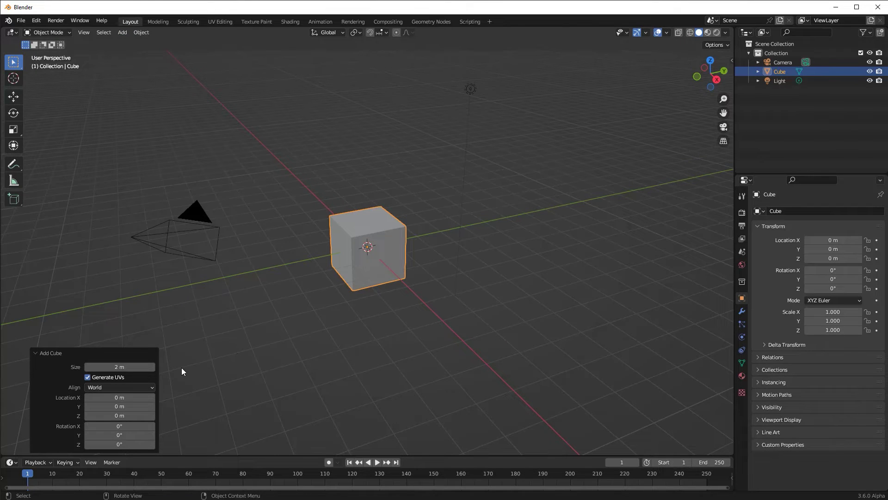
# Step: Delete the cube and add a circle mesh at the world origin
pyautogui.moveTo(120, 367); pyautogui.dragTo(407, 247)
pyautogui.press('Delete')
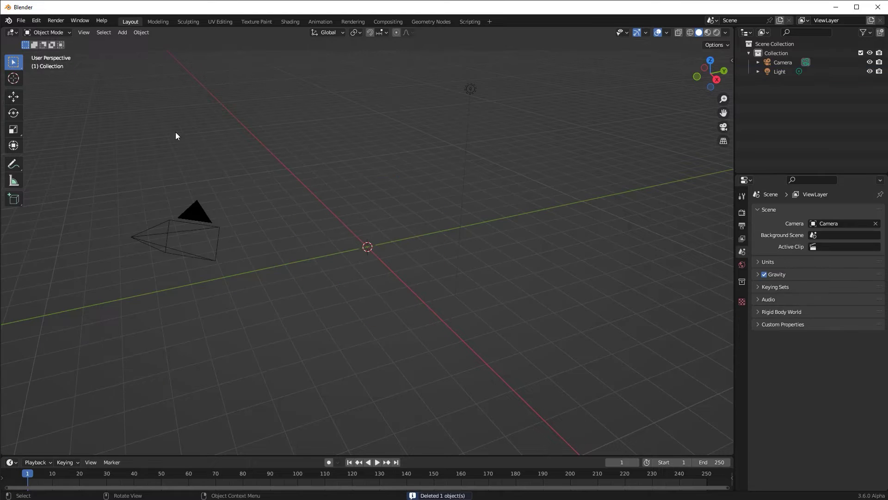
pyautogui.click(123, 32)
pyautogui.moveTo(174, 42)
pyautogui.click(203, 51)
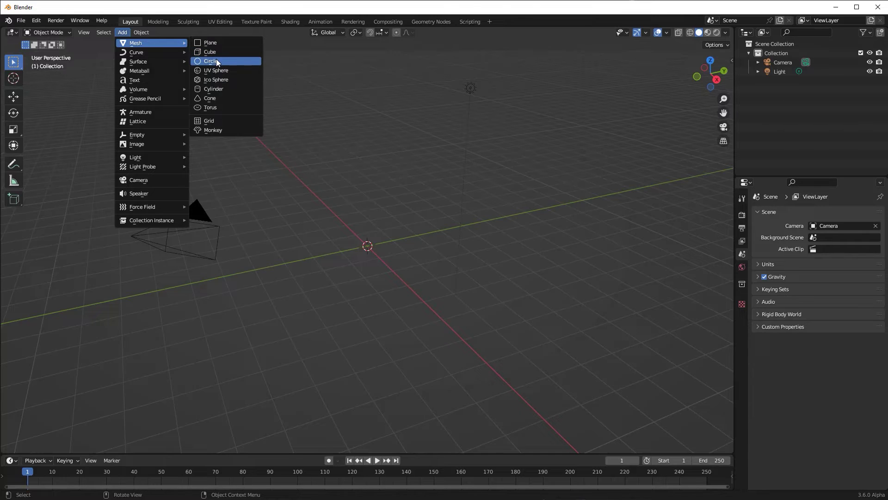
pyautogui.click(216, 60)
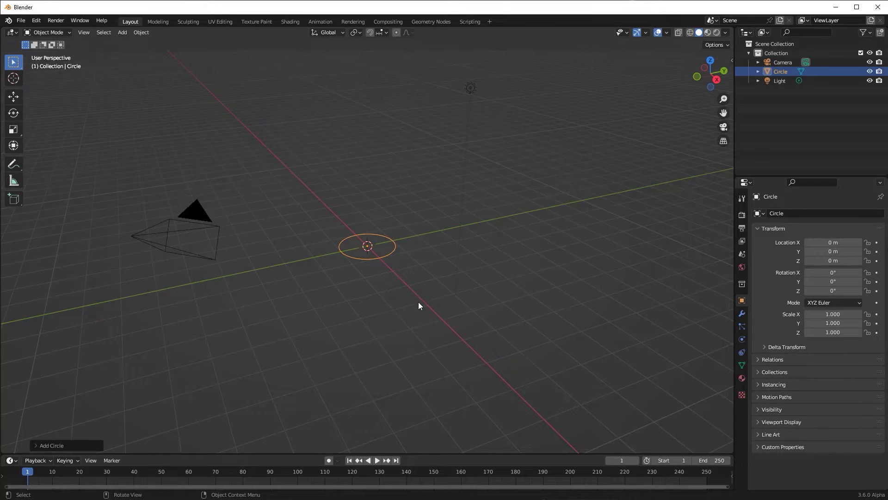
pyautogui.scroll(5, 415, 301)
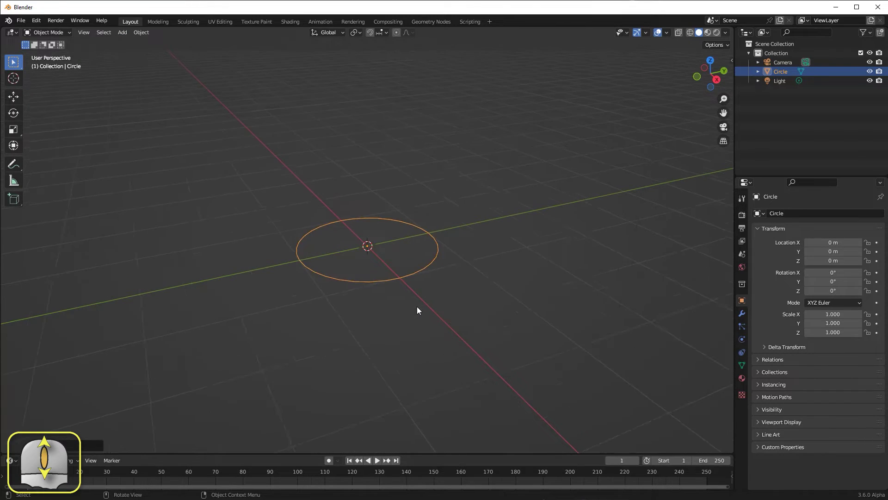
pyautogui.scroll(2, 417, 307)
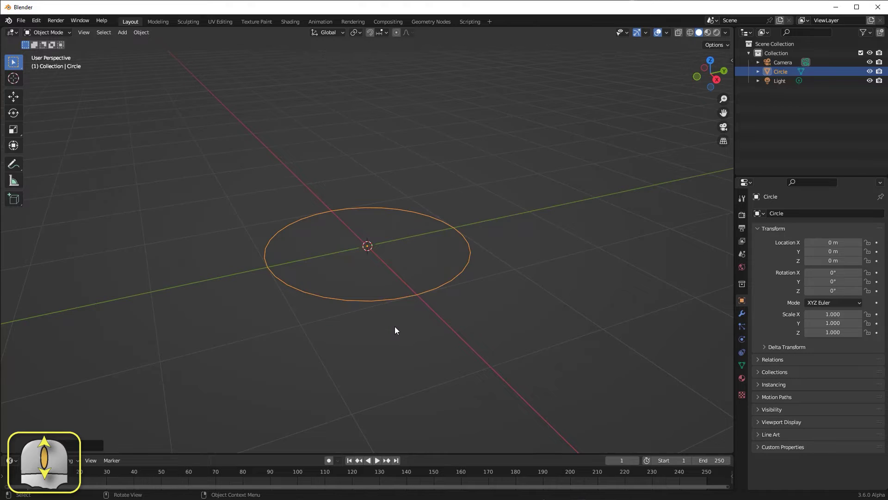
pyautogui.scroll(1, 395, 329)
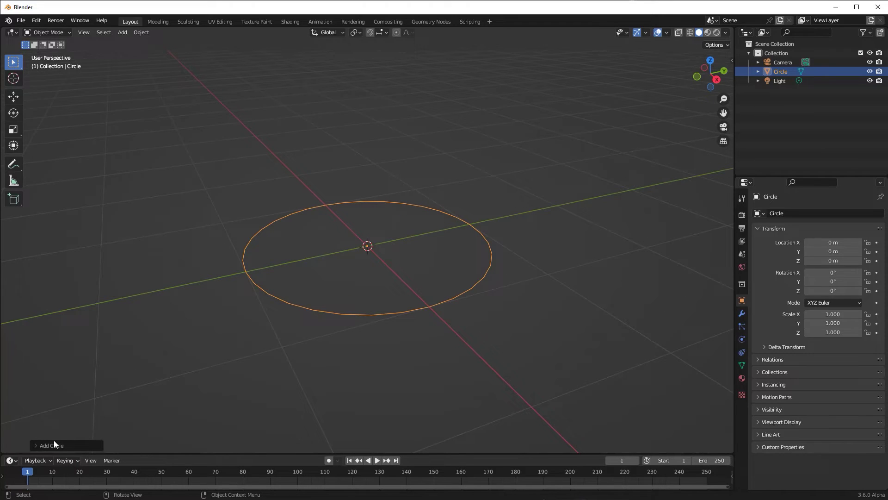
# Step: Set the new circle to 40 vertices and a radius of 0.59 m
pyautogui.click(34, 446)
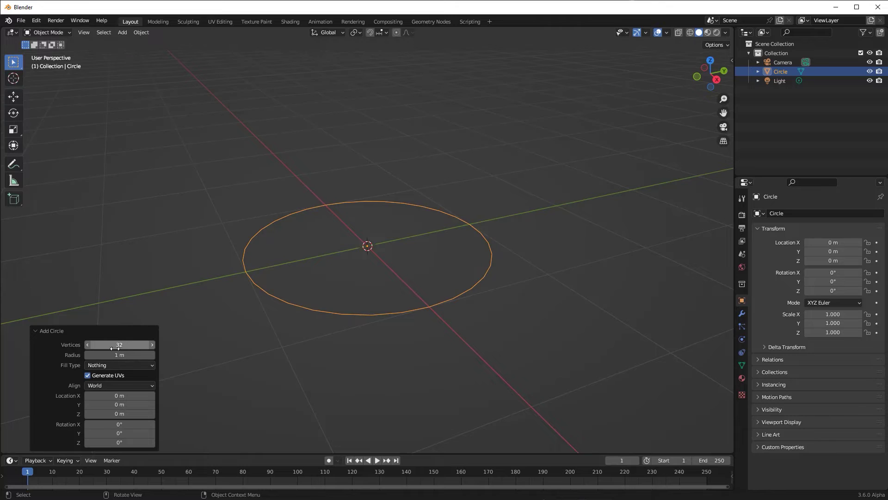
pyautogui.moveTo(114, 347); pyautogui.dragTo(349, 229)
pyautogui.moveTo(349, 230); pyautogui.dragTo(547, 234)
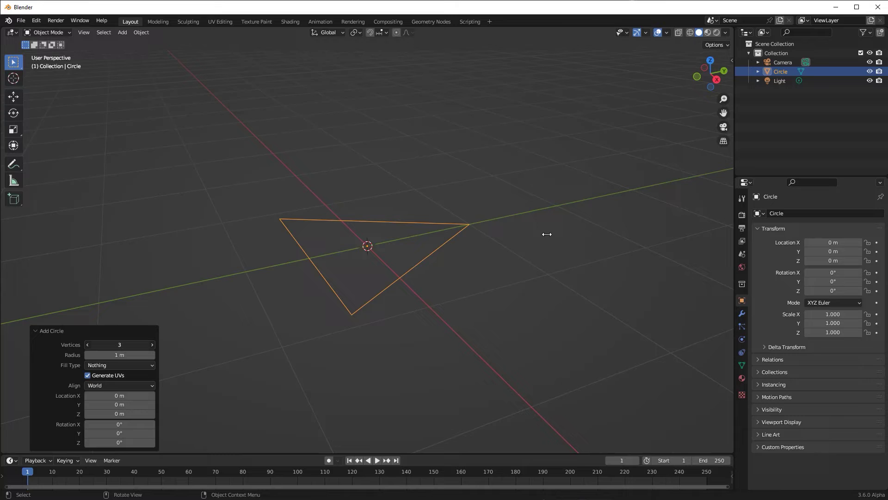
pyautogui.moveTo(547, 234)
pyautogui.mouseDown()
pyautogui.moveTo(333, 238)
pyautogui.moveTo(548, 245)
pyautogui.mouseUp()
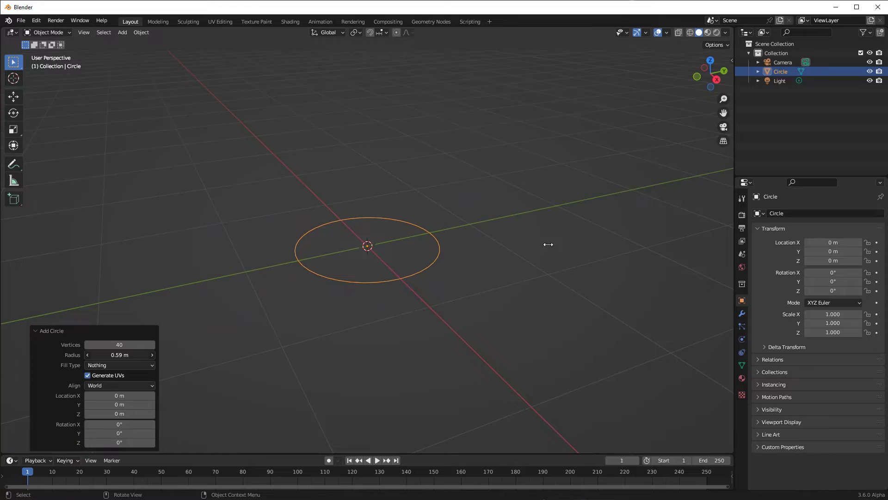
# Step: Fill the circle with an N-Gon face, then switch its fill type to Triangle Fan
pyautogui.click(151, 365)
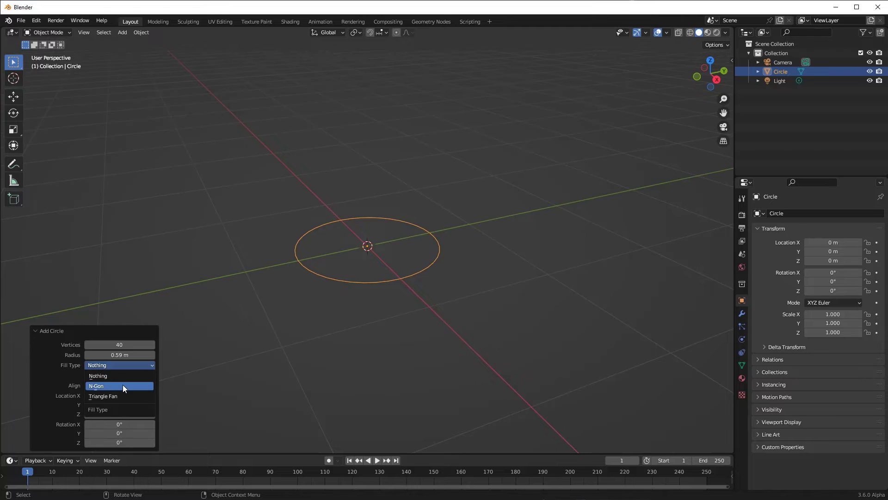
pyautogui.click(120, 386)
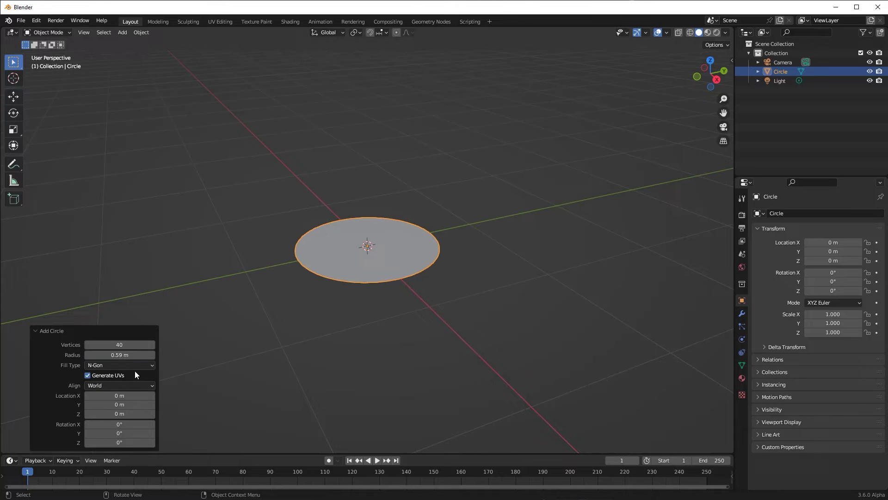
pyautogui.click(148, 365)
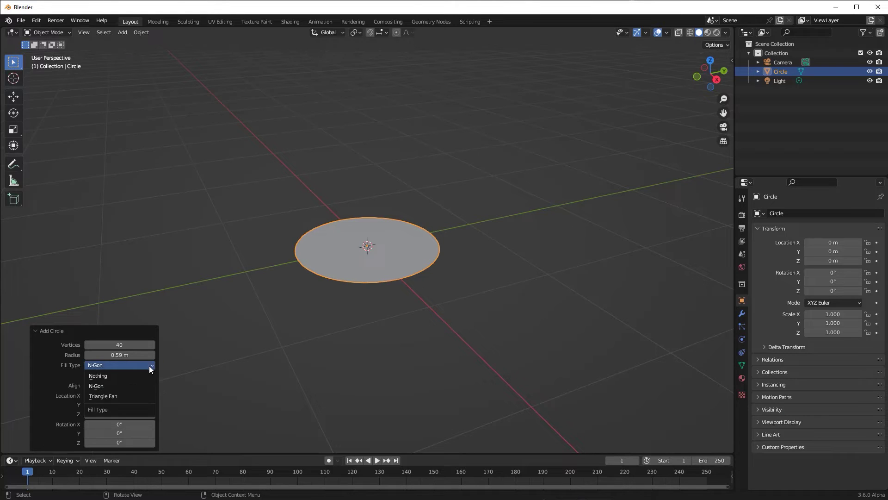
pyautogui.click(118, 396)
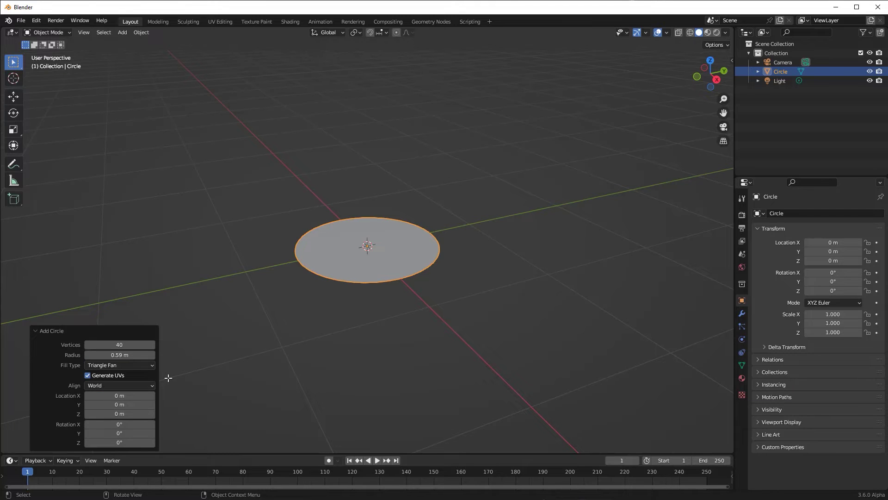
# Step: Inspect the face structure of the filled circle in Edit Mode
pyautogui.press('Tab')
pyautogui.scroll(4, 387, 303)
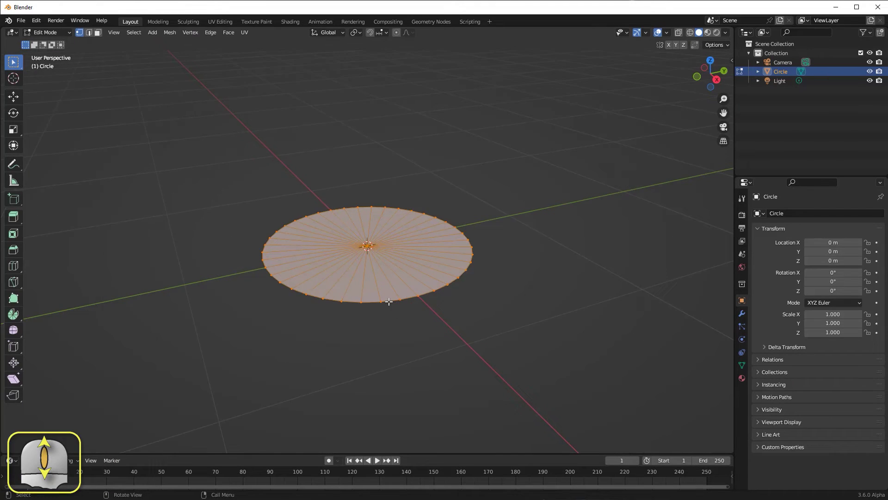
pyautogui.click(429, 370)
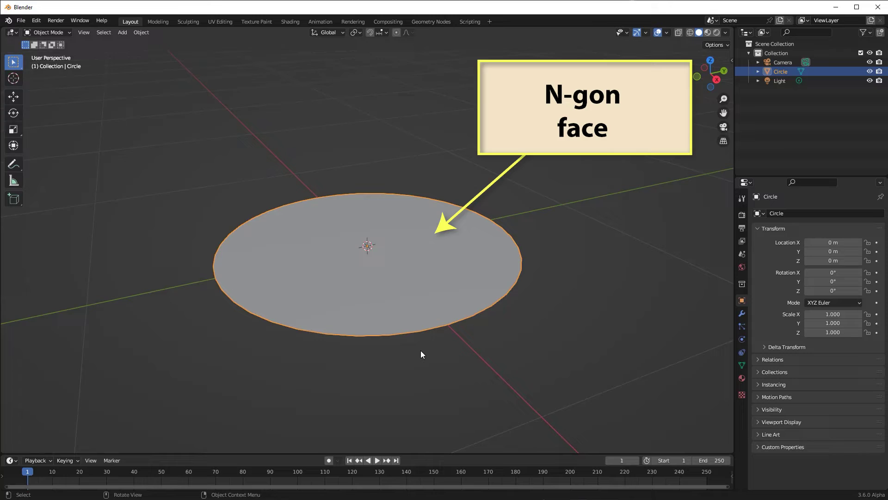
# Step: Delete the filled circle and add a UV sphere mesh at the world origin
pyautogui.press('Delete')
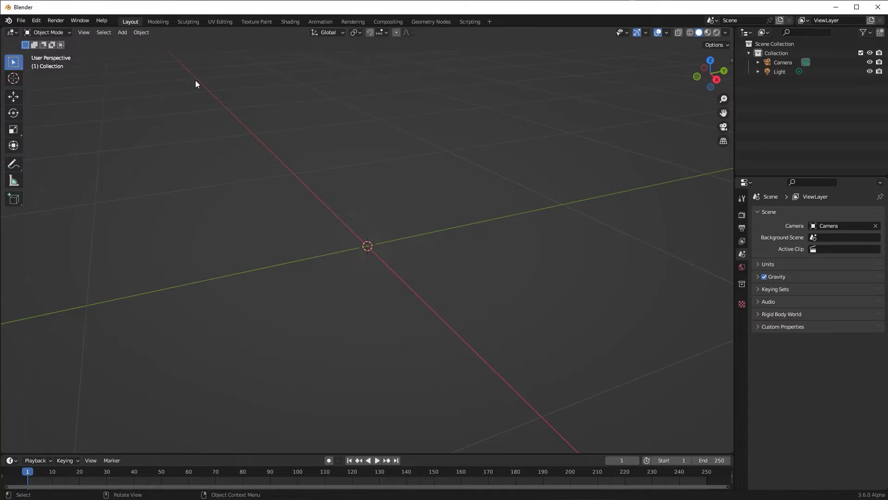
pyautogui.click(120, 33)
pyautogui.moveTo(124, 43)
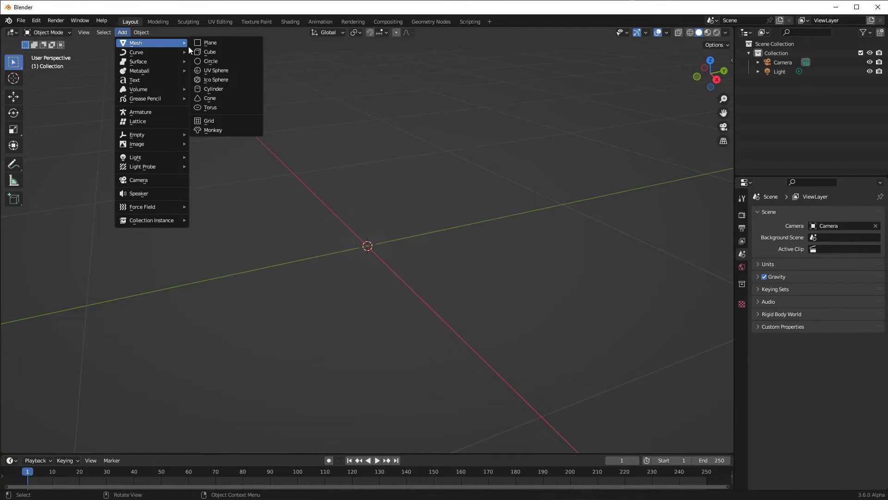
pyautogui.click(211, 60)
pyautogui.press('Delete')
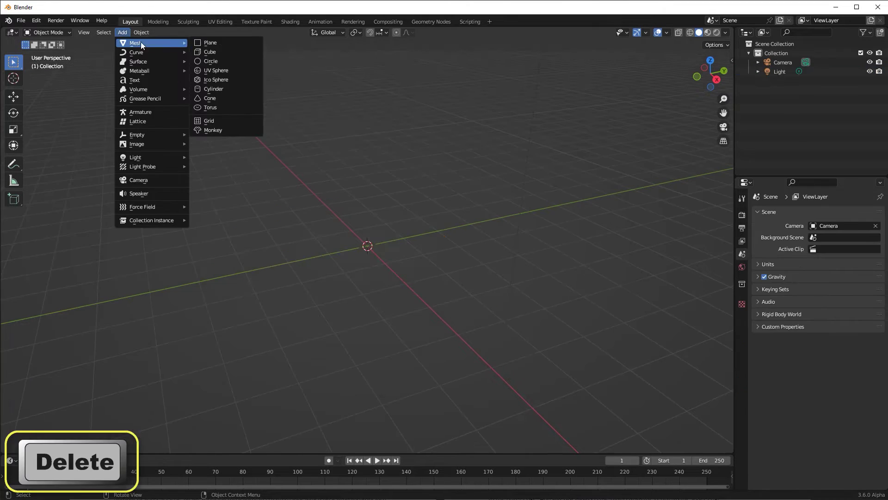
pyautogui.click(213, 70)
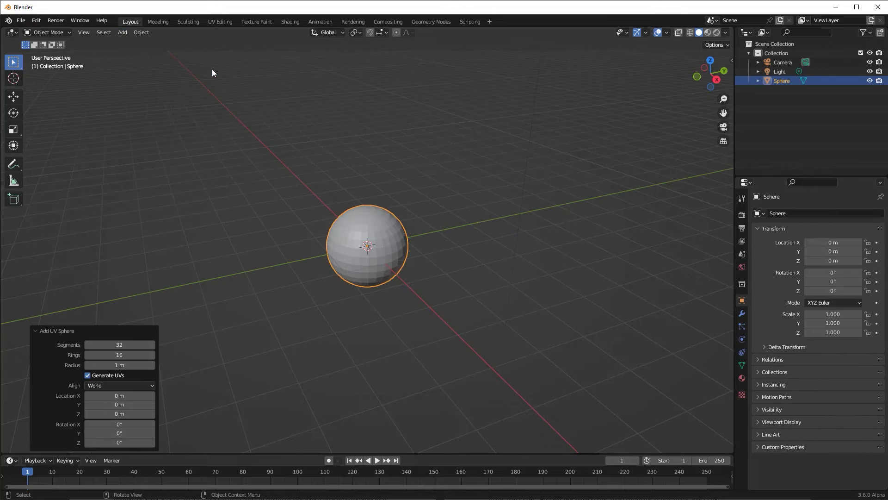
# Step: Reduce the UV sphere to 4 segments, then adjust it to 3 segments and 19 rings
pyautogui.click(117, 345)
pyautogui.write('4')
pyautogui.press('Return')
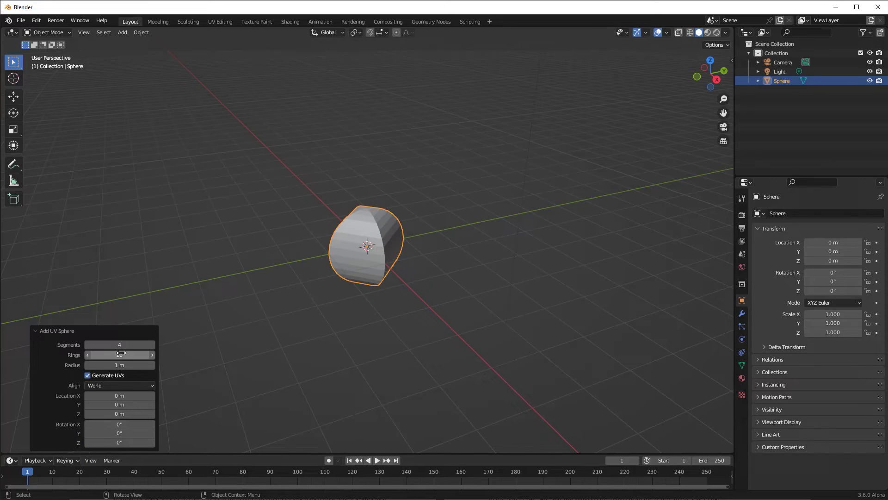
pyautogui.moveTo(120, 344); pyautogui.dragTo(139, 345)
pyautogui.moveTo(112, 354)
pyautogui.mouseDown()
pyautogui.moveTo(550, 228)
pyautogui.moveTo(112, 355)
pyautogui.mouseUp()
pyautogui.moveTo(301, 352); pyautogui.dragTo(378, 344, button='middle')
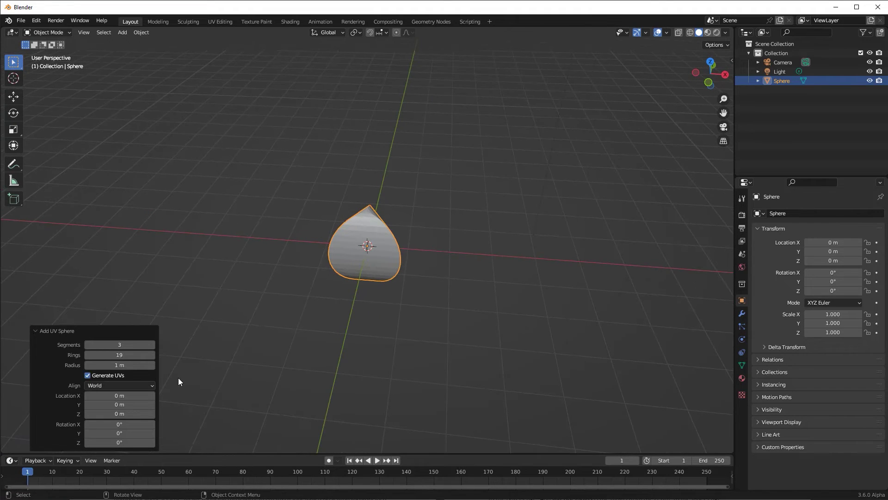
# Step: Set the UV sphere to 16 segments and 16 rings and inspect its mesh in Edit Mode
pyautogui.moveTo(119, 355); pyautogui.dragTo(120, 354)
pyautogui.moveTo(119, 354); pyautogui.dragTo(148, 355)
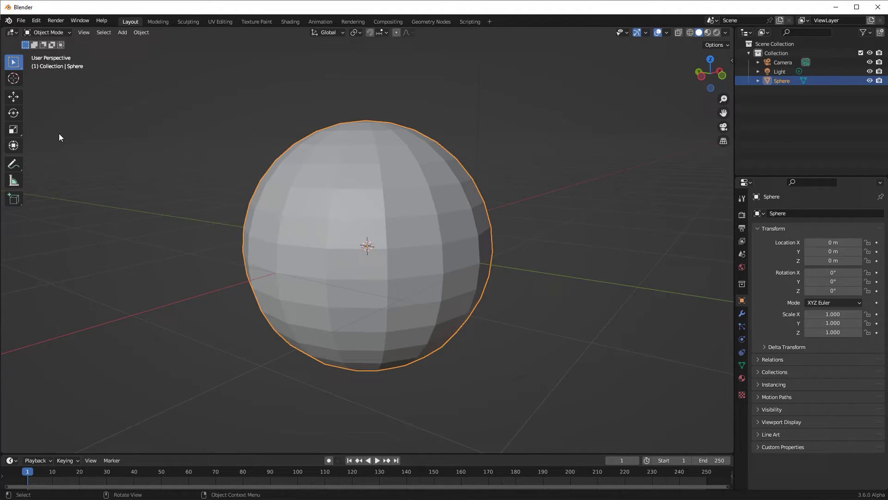
pyautogui.press('Tab')
pyautogui.click(231, 210)
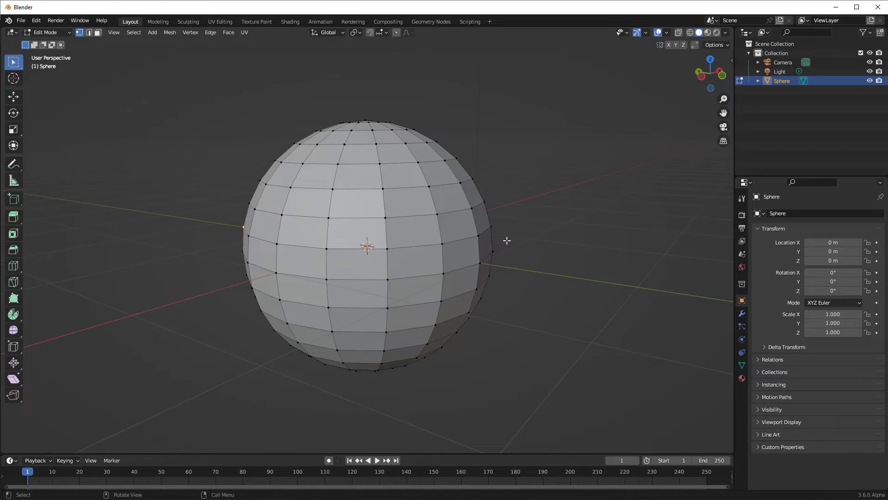
pyautogui.moveTo(521, 228); pyautogui.dragTo(515, 303, button='middle')
pyautogui.scroll(5, 432, 233)
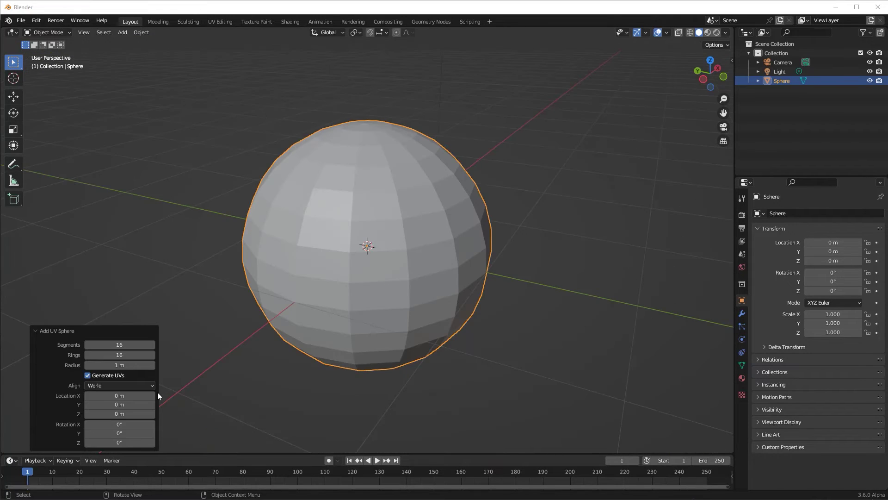
# Step: Align the UV sphere to the current view, then delete it
pyautogui.click(151, 385)
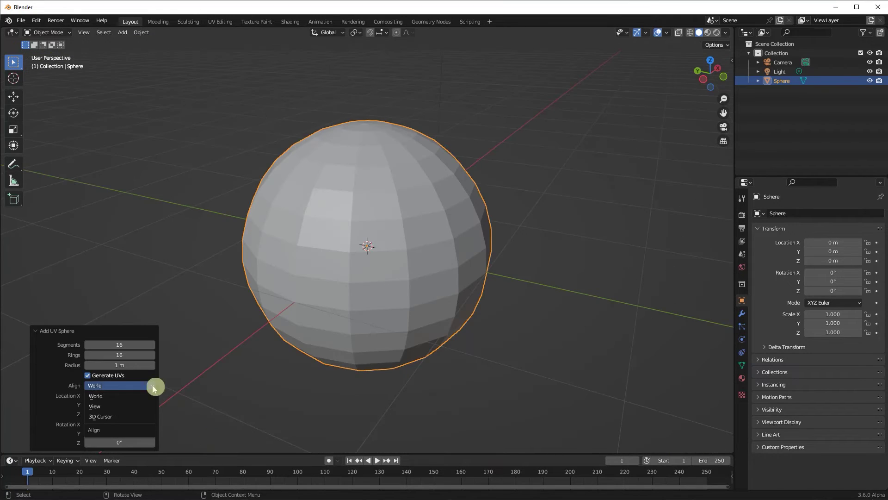
pyautogui.click(127, 406)
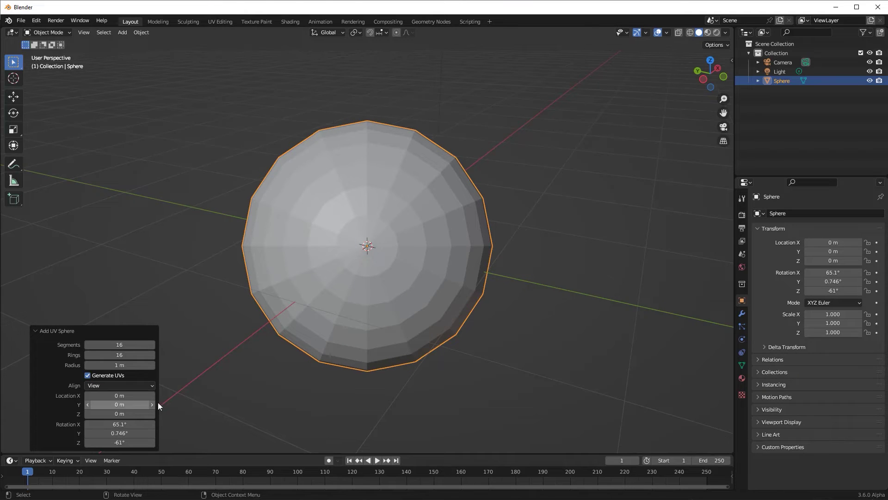
pyautogui.press('x')
pyautogui.click(426, 362)
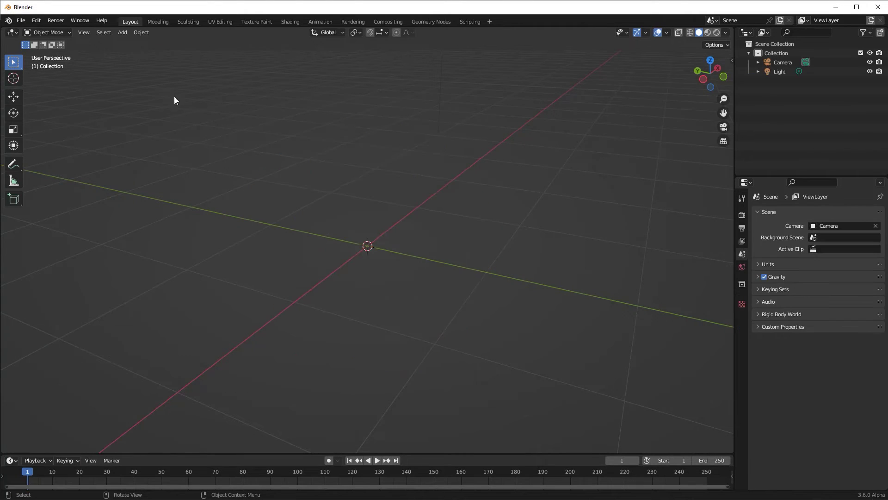
# Step: Add an ico sphere mesh at the world origin and view its triangular faces from another angle
pyautogui.click(123, 33)
pyautogui.moveTo(129, 44)
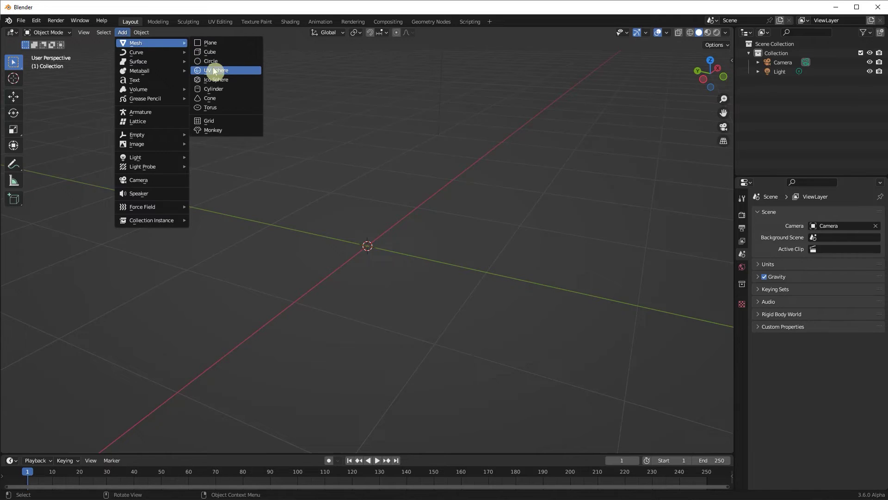
pyautogui.click(213, 69)
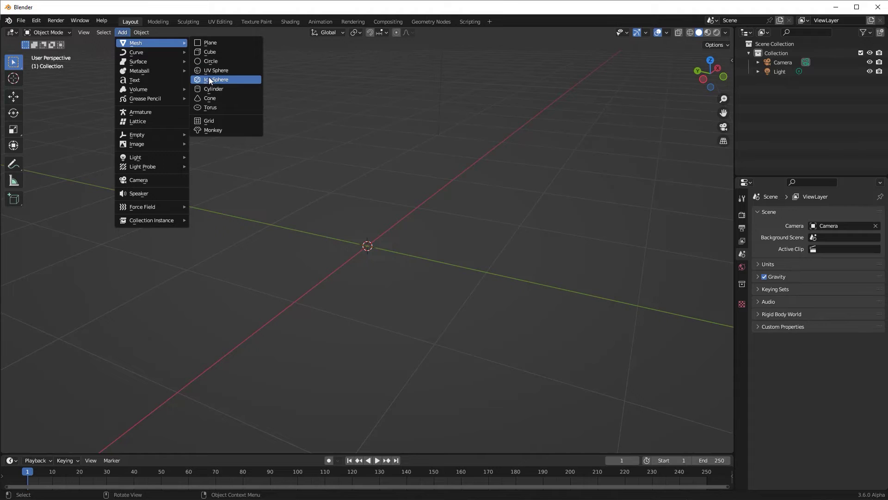
pyautogui.click(209, 80)
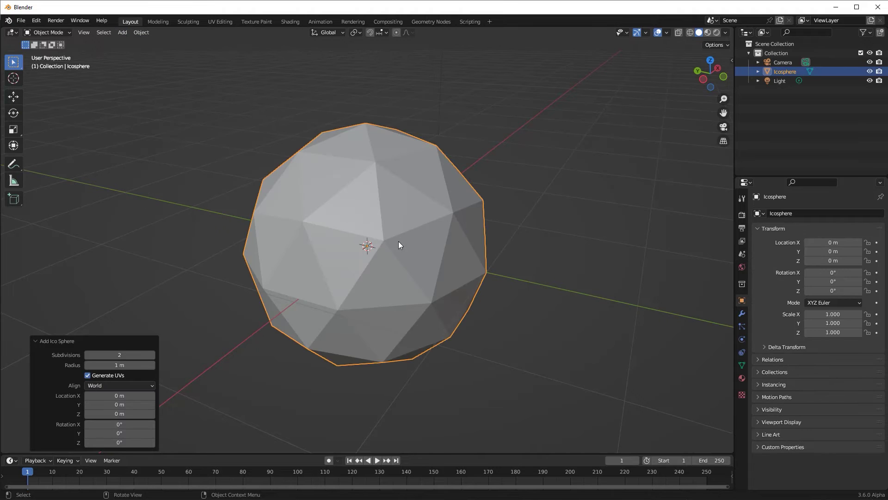
pyautogui.moveTo(407, 221)
pyautogui.mouseDown(button='middle')
pyautogui.moveTo(368, 266)
pyautogui.moveTo(347, 242)
pyautogui.moveTo(445, 201)
pyautogui.moveTo(408, 226)
pyautogui.mouseUp(button='middle')
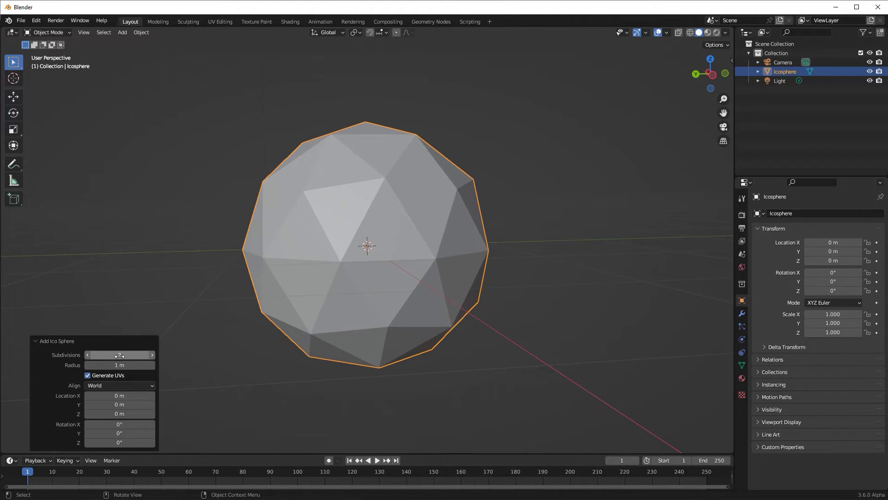
# Step: Set the ico sphere to 4 subdivisions and reduce its radius to about 0.67 m
pyautogui.moveTo(115, 354); pyautogui.dragTo(357, 239)
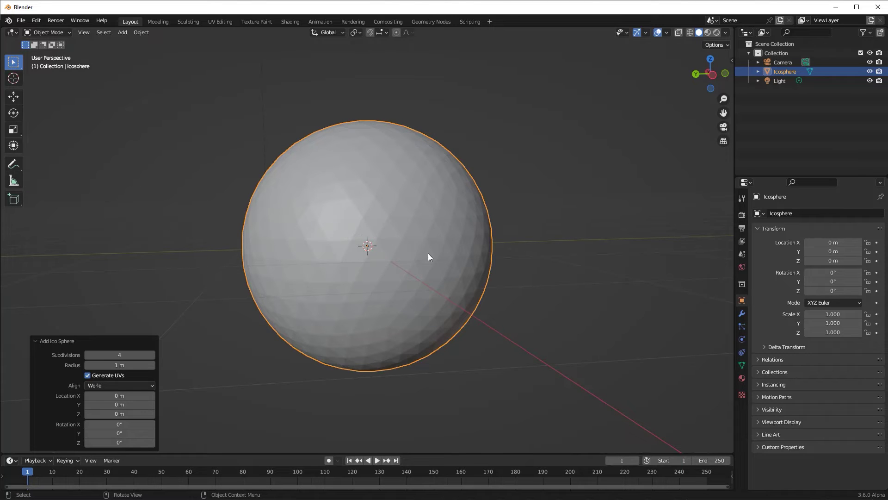
pyautogui.moveTo(331, 352); pyautogui.dragTo(226, 333, button='middle')
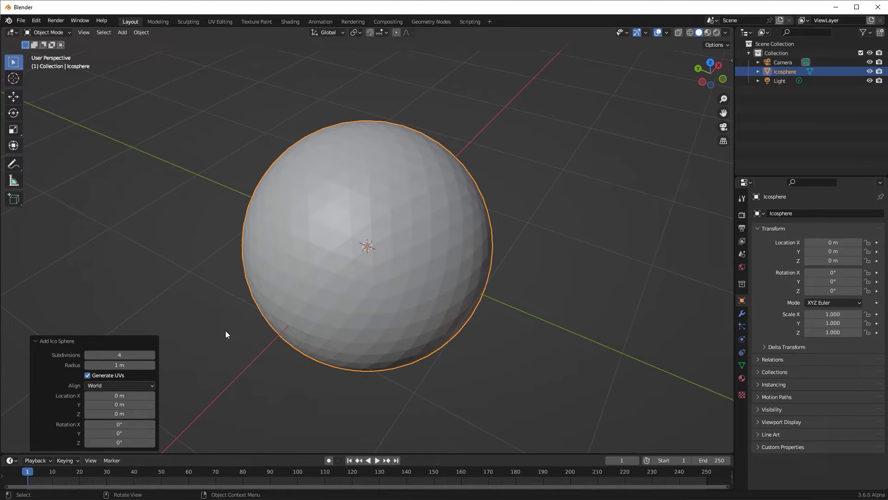
pyautogui.moveTo(121, 364); pyautogui.dragTo(549, 249)
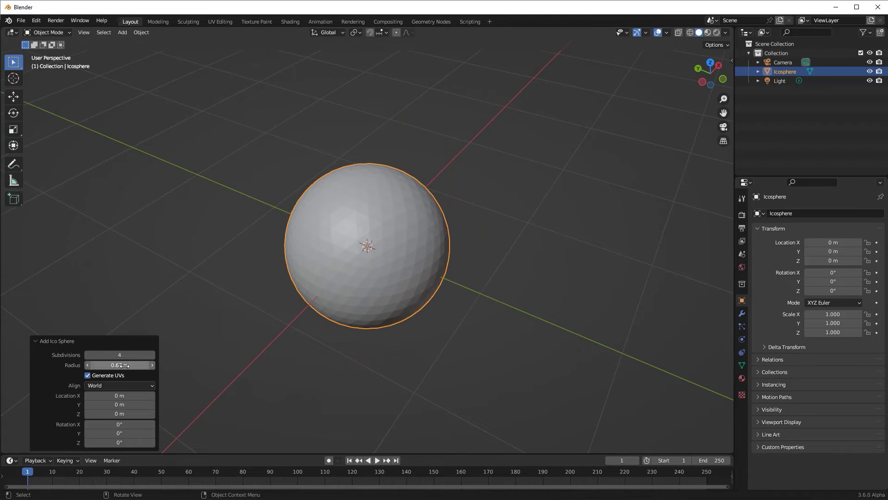
# Step: Delete the ico sphere
pyautogui.press('x')
pyautogui.click(324, 328)
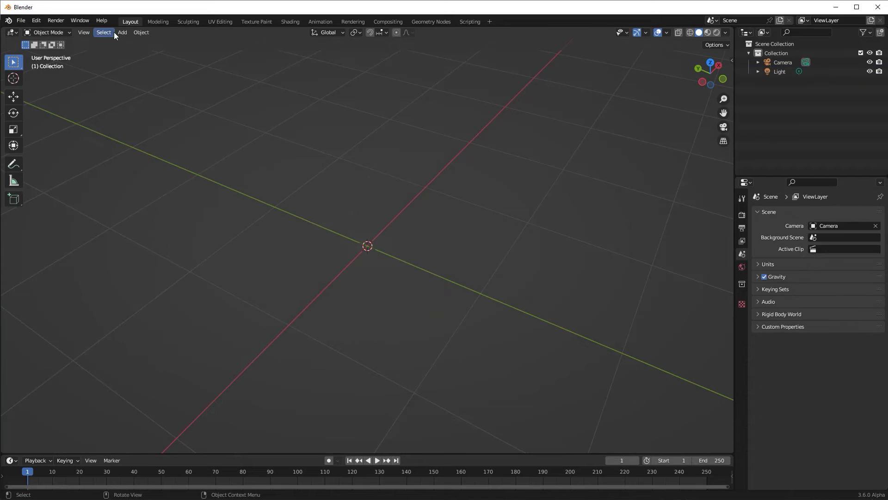
pyautogui.click(122, 32)
pyautogui.moveTo(133, 47)
pyautogui.click(217, 79)
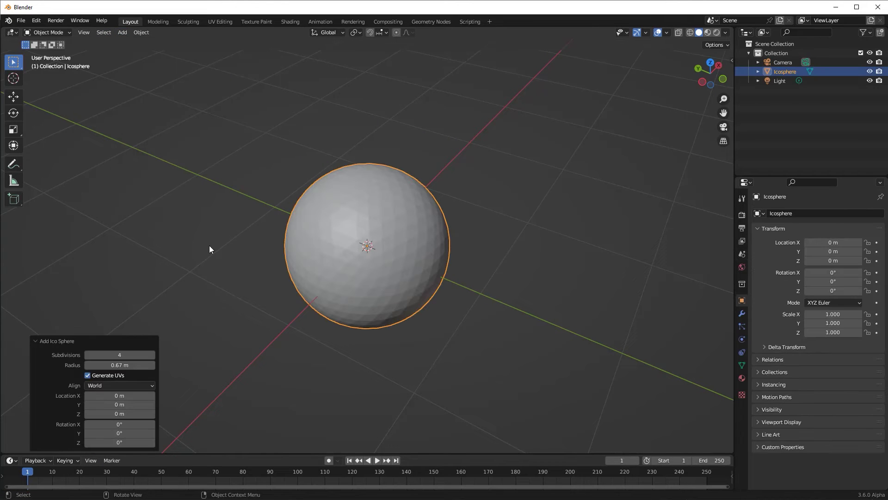
# Step: Add a cylinder mesh at the world origin and view it from another angle
pyautogui.click(122, 32)
pyautogui.click(217, 89)
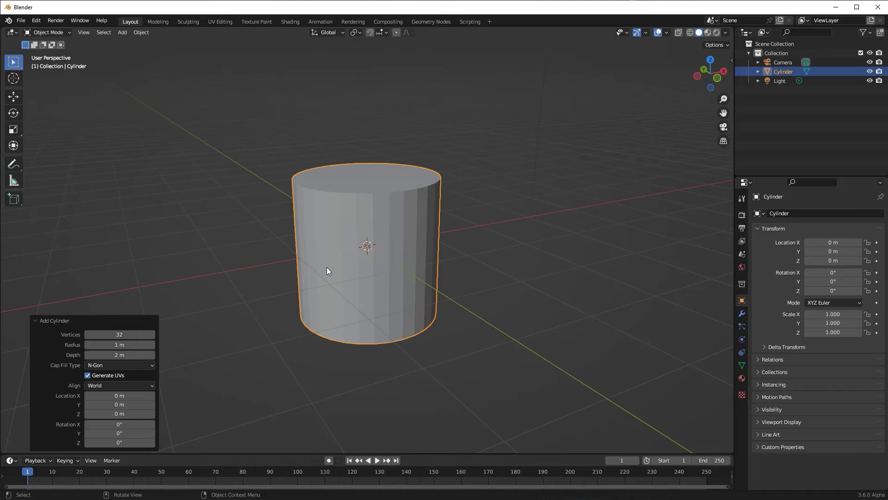
pyautogui.moveTo(327, 271); pyautogui.dragTo(243, 314, button='middle')
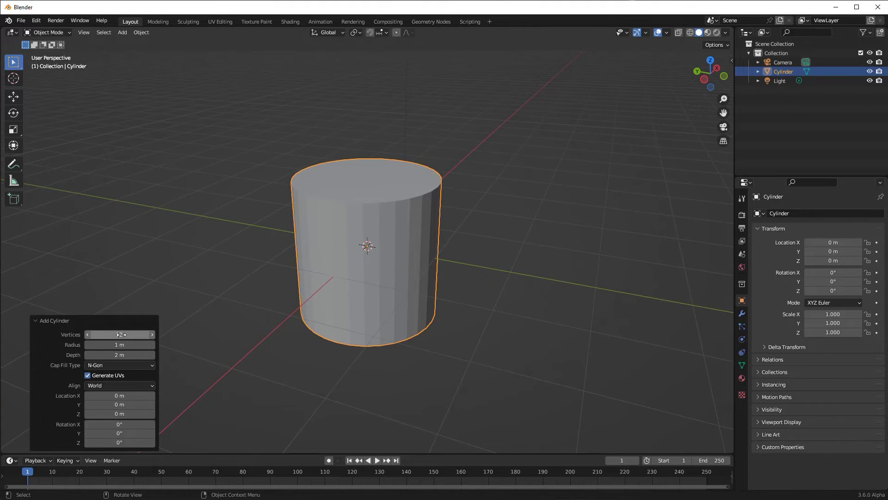
# Step: Set the cylinder to 30 vertices, radius about 0.72 m and depth about 2.51 m, with cap fill type Nothing
pyautogui.moveTo(120, 334); pyautogui.dragTo(548, 221)
pyautogui.moveTo(278, 328); pyautogui.dragTo(356, 332, button='middle')
pyautogui.moveTo(119, 334); pyautogui.dragTo(549, 232)
pyautogui.moveTo(120, 354)
pyautogui.mouseDown()
pyautogui.moveTo(372, 238)
pyautogui.moveTo(121, 361)
pyautogui.mouseUp()
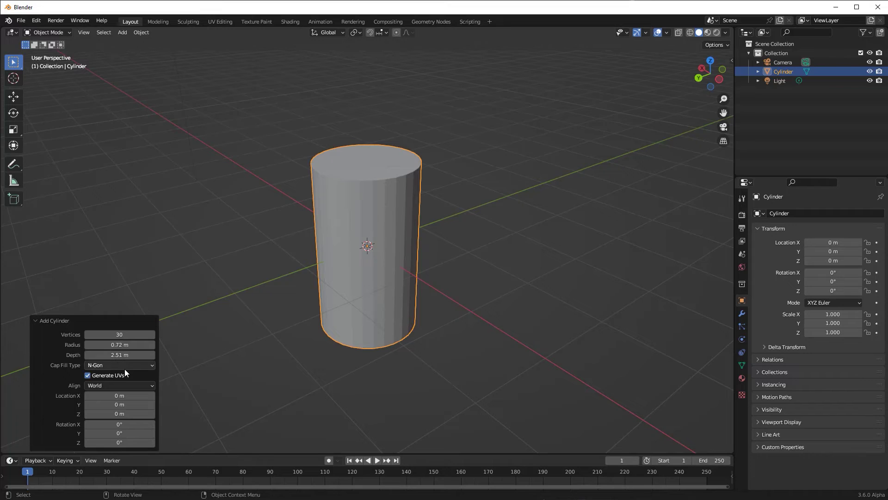
pyautogui.click(152, 365)
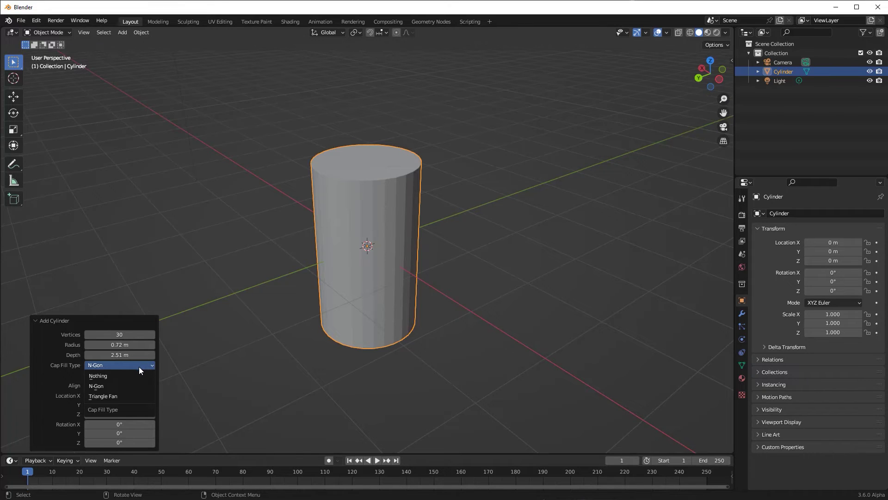
pyautogui.click(123, 373)
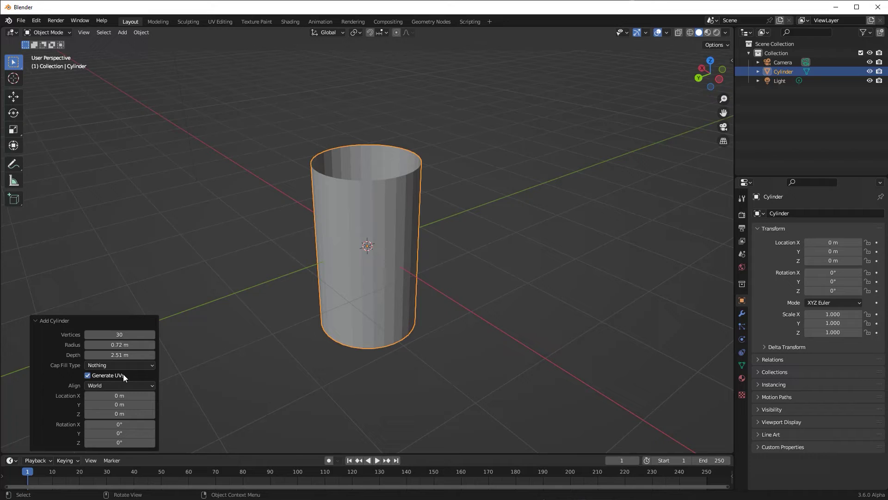
# Step: Align the open cylinder to the current view, then delete it
pyautogui.click(148, 386)
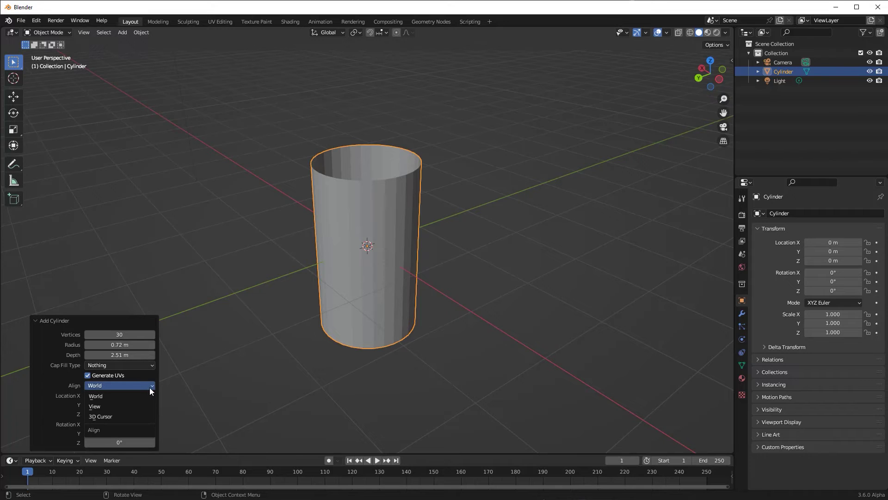
pyautogui.click(119, 406)
pyautogui.moveTo(274, 374); pyautogui.dragTo(400, 288, button='middle')
pyautogui.press('x')
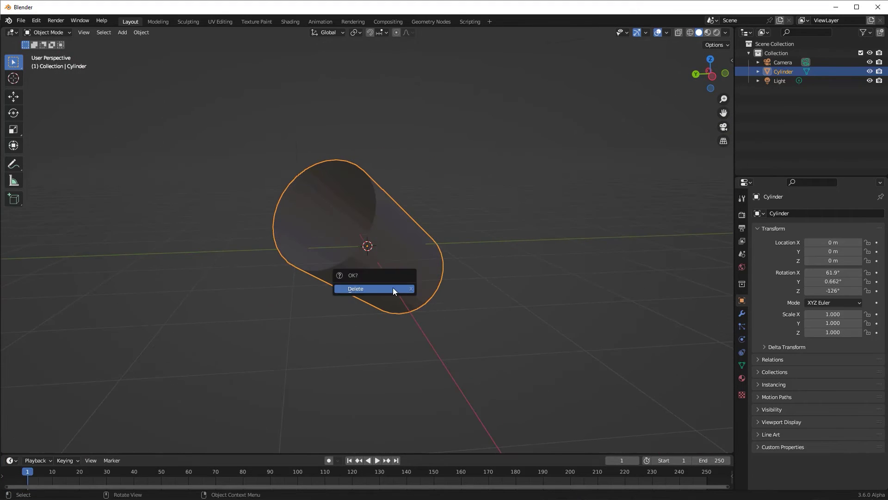
pyautogui.click(392, 287)
# Step: Add a cone mesh at the world origin and expand its creation settings
pyautogui.click(122, 33)
pyautogui.moveTo(138, 43)
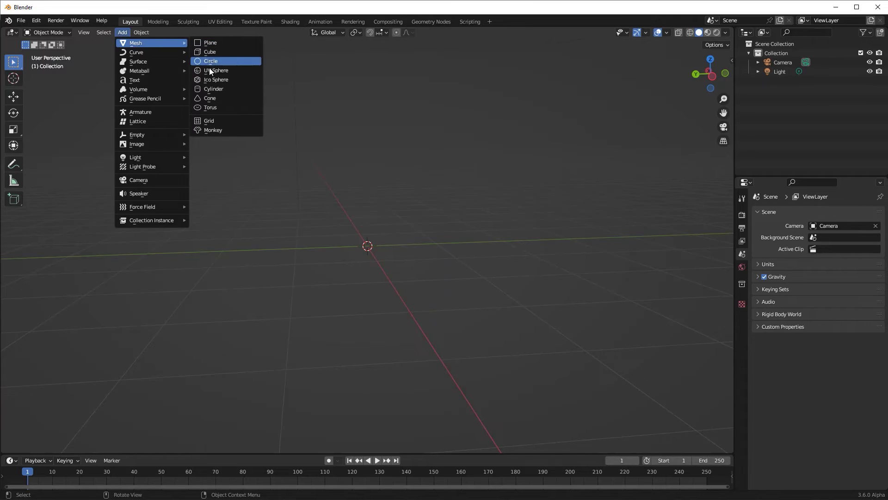
pyautogui.click(206, 88)
pyautogui.moveTo(237, 207); pyautogui.dragTo(252, 252, button='middle')
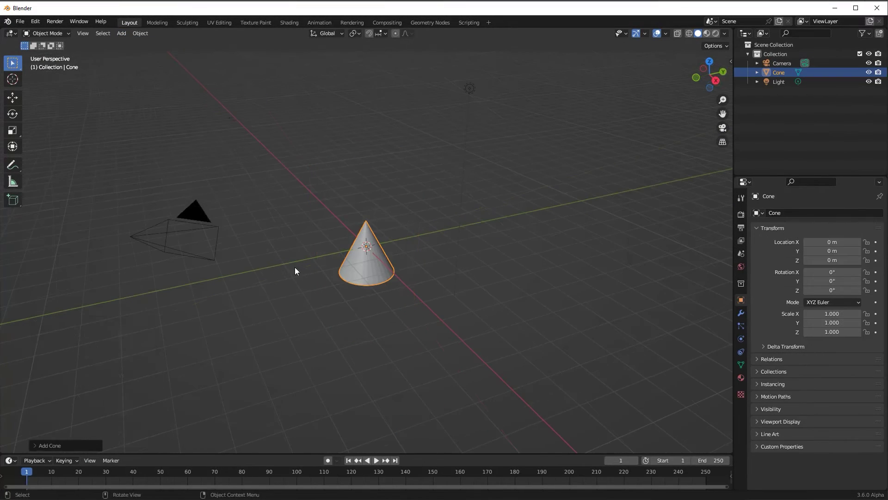
pyautogui.moveTo(295, 271); pyautogui.dragTo(398, 293, button='middle')
pyautogui.click(38, 444)
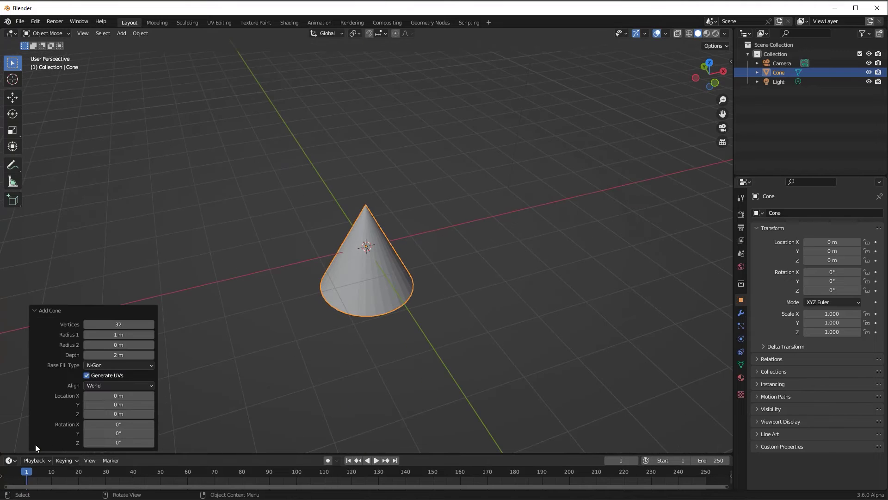
# Step: Set the cone to 25 vertices, Radius 1 about 1.04 m, Radius 2 about 0.37 m and depth about 1.07 m
pyautogui.moveTo(118, 324); pyautogui.dragTo(553, 206)
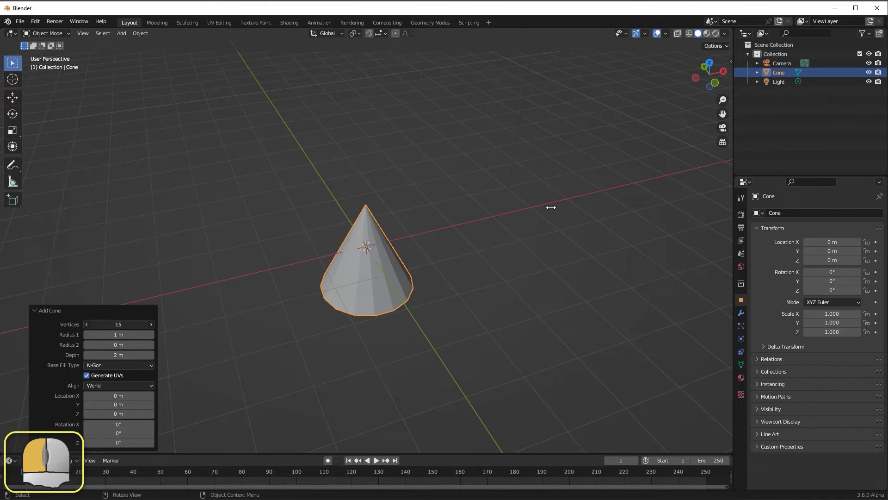
pyautogui.moveTo(551, 207); pyautogui.dragTo(545, 206)
pyautogui.moveTo(234, 323); pyautogui.dragTo(169, 313, button='middle')
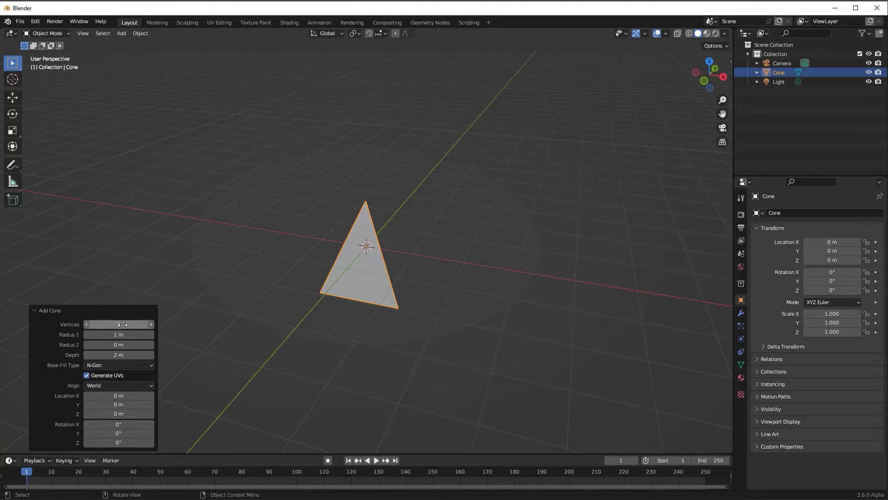
pyautogui.moveTo(122, 324); pyautogui.dragTo(344, 215)
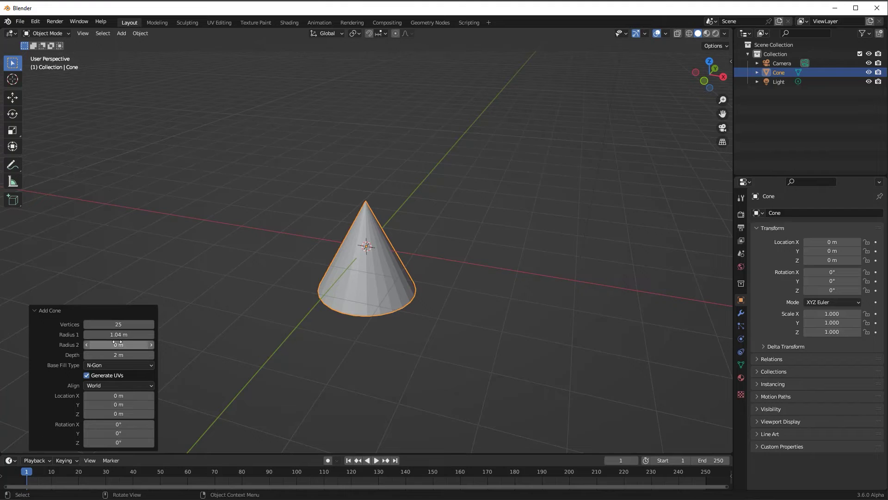
pyautogui.moveTo(118, 344); pyautogui.dragTo(360, 227)
pyautogui.moveTo(115, 354); pyautogui.dragTo(518, 240)
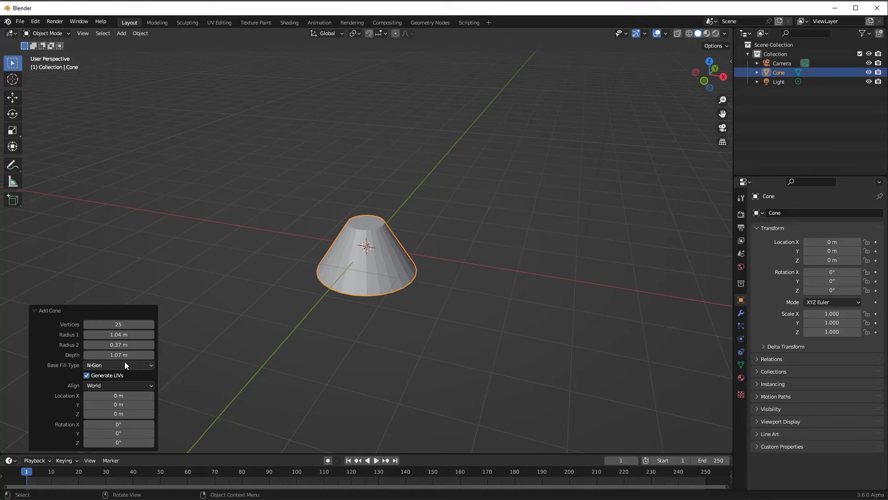
# Step: Set the truncated cone's base fill type to Nothing and view its open ends
pyautogui.click(148, 365)
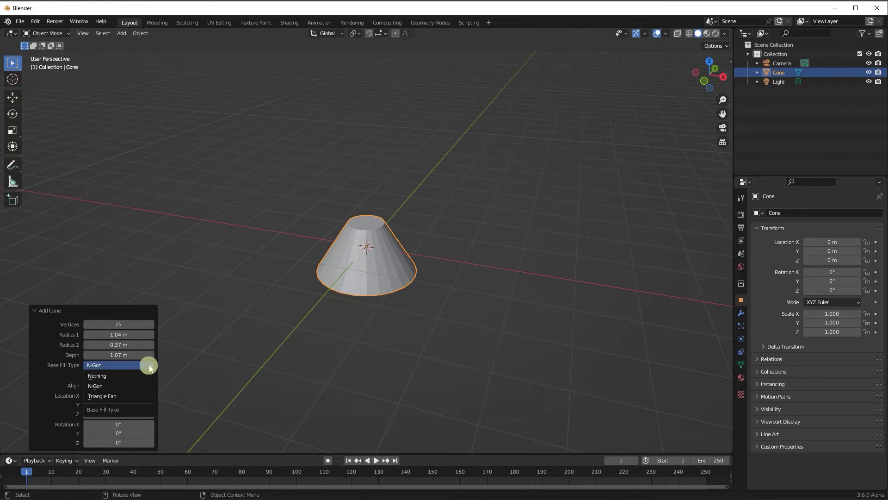
pyautogui.click(137, 374)
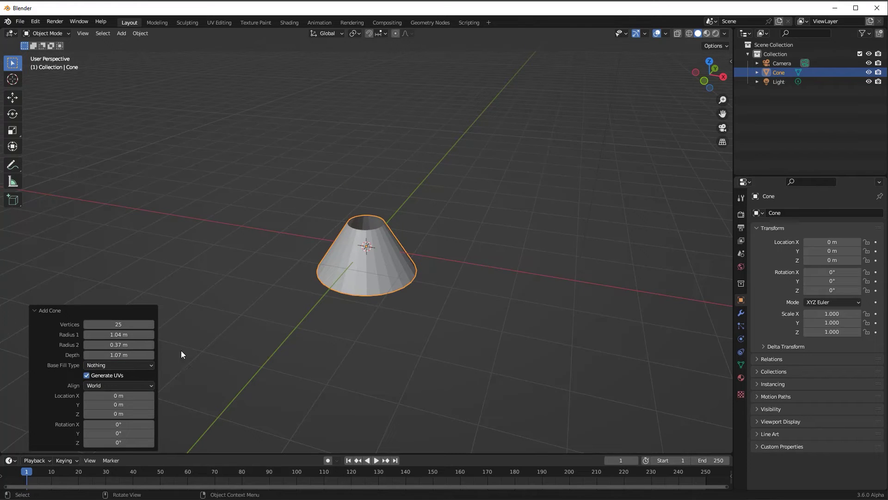
pyautogui.moveTo(181, 351); pyautogui.dragTo(261, 322, button='middle')
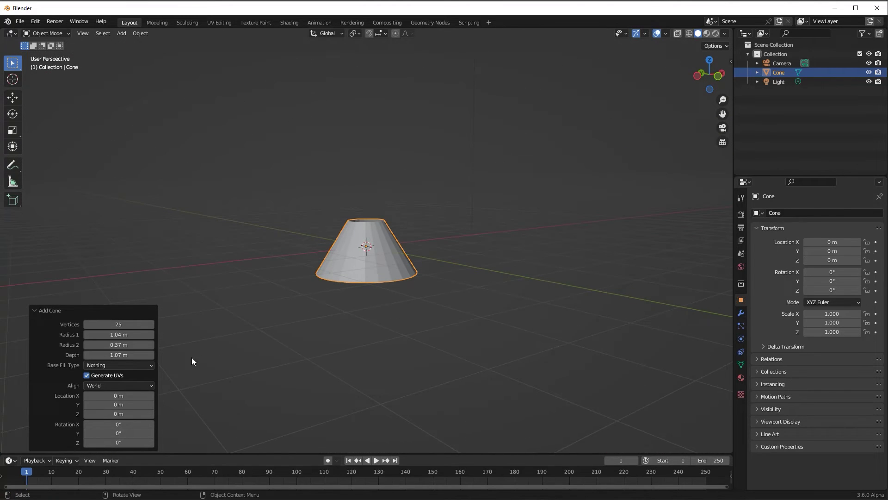
# Step: Align the truncated cone to the current view, then delete it
pyautogui.click(153, 385)
pyautogui.click(130, 401)
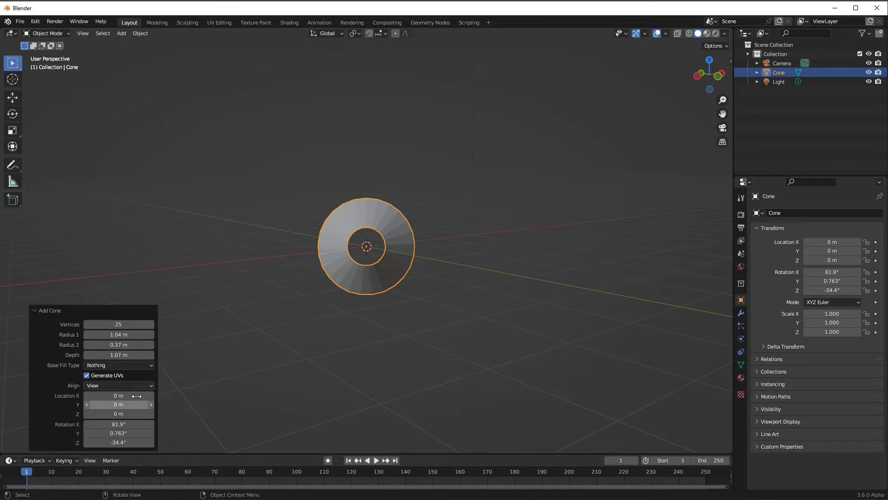
pyautogui.moveTo(251, 368); pyautogui.dragTo(275, 332, button='middle')
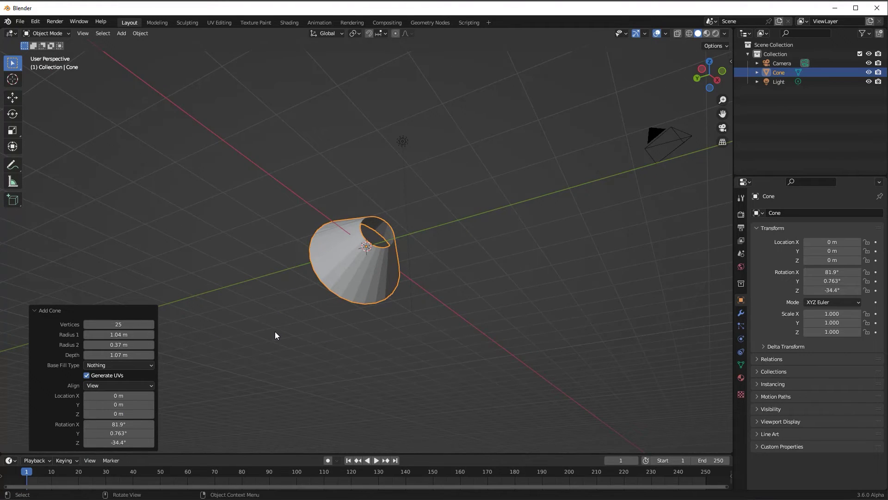
pyautogui.press('x')
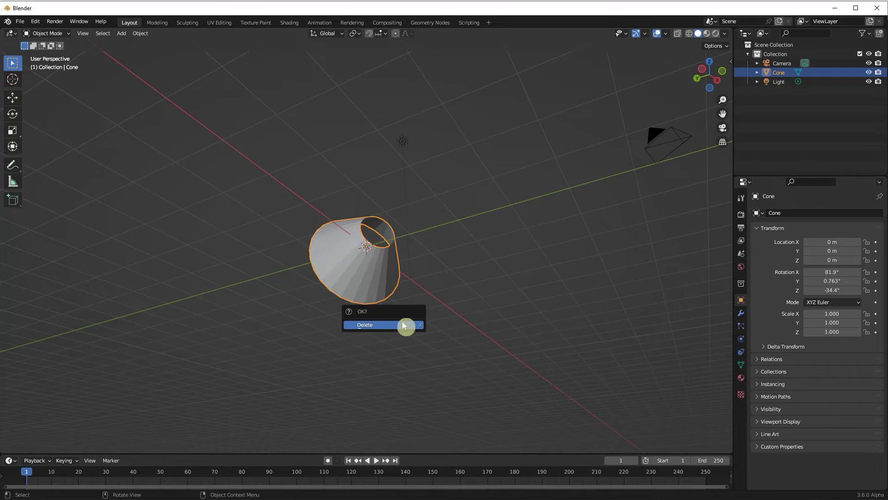
pyautogui.click(402, 325)
# Step: Add a torus mesh at the world origin and expand its creation settings
pyautogui.click(121, 33)
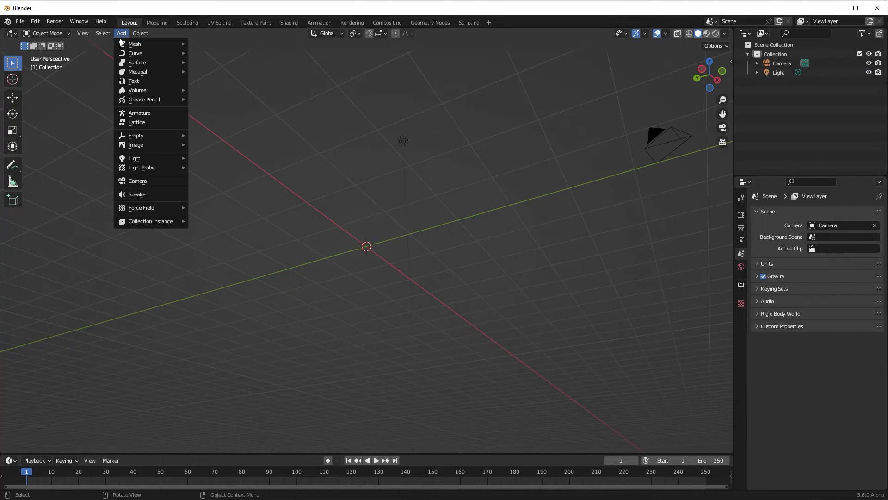
pyautogui.moveTo(151, 43)
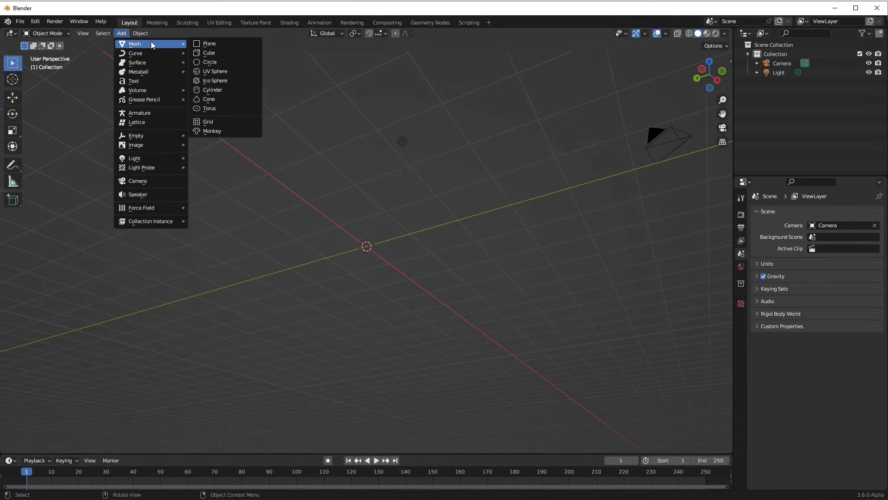
pyautogui.click(211, 99)
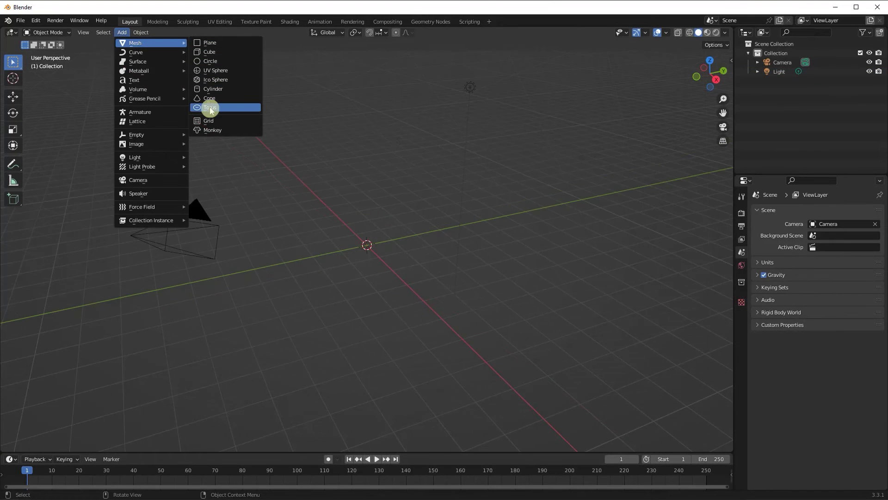
pyautogui.click(210, 107)
pyautogui.moveTo(404, 311); pyautogui.dragTo(379, 312, button='middle')
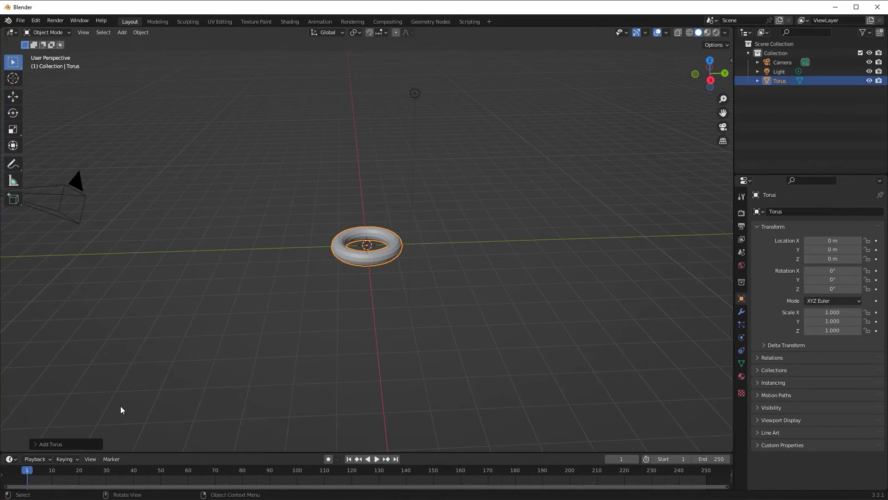
pyautogui.click(35, 444)
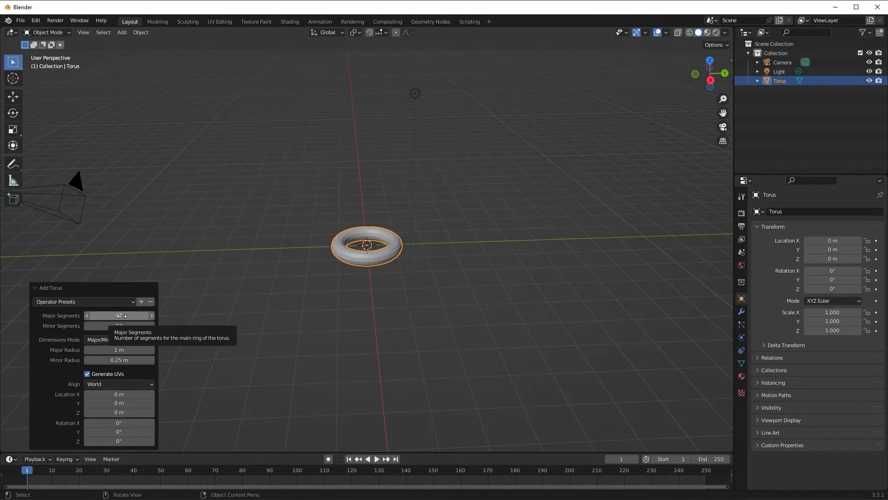
# Step: Set the torus to 18 major and 20 minor segments, with major radius about 1.3 m and minor radius about 0.29 m
pyautogui.moveTo(121, 315); pyautogui.dragTo(99, 316)
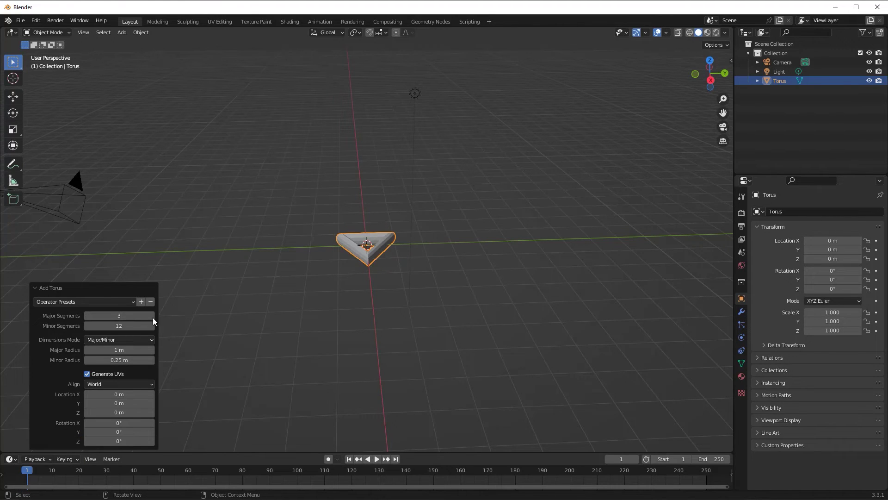
pyautogui.moveTo(115, 317); pyautogui.dragTo(100, 325)
pyautogui.moveTo(342, 287); pyautogui.dragTo(287, 308, button='middle')
pyautogui.moveTo(119, 326); pyautogui.dragTo(153, 325)
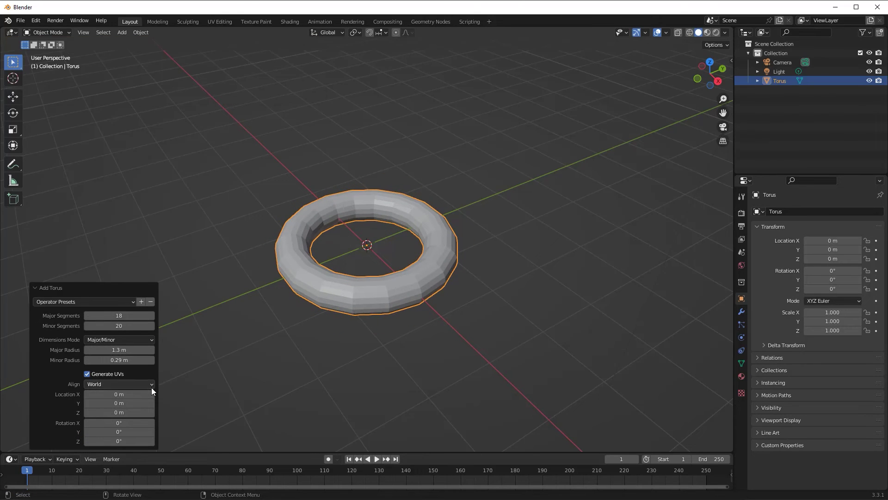
# Step: Switch the torus to Exterior/Interior dimensions, with exterior radius about 1.9 m and interior radius about 1.7 m
pyautogui.click(150, 341)
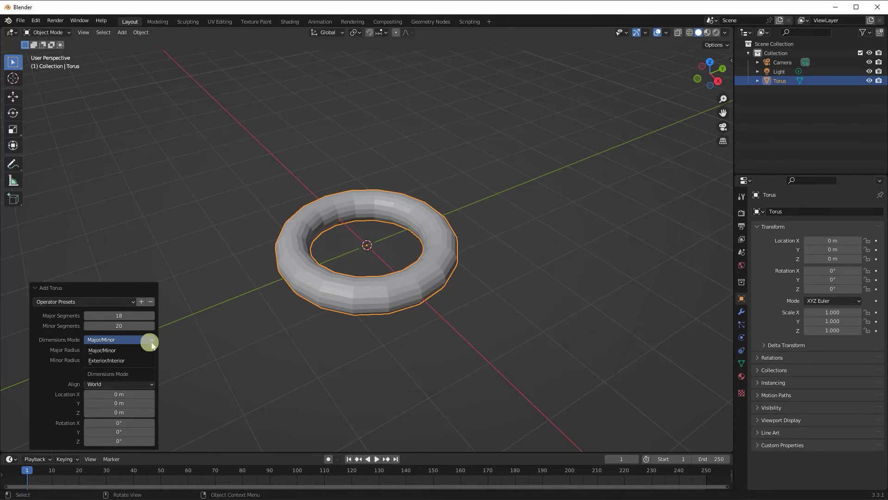
pyautogui.click(119, 361)
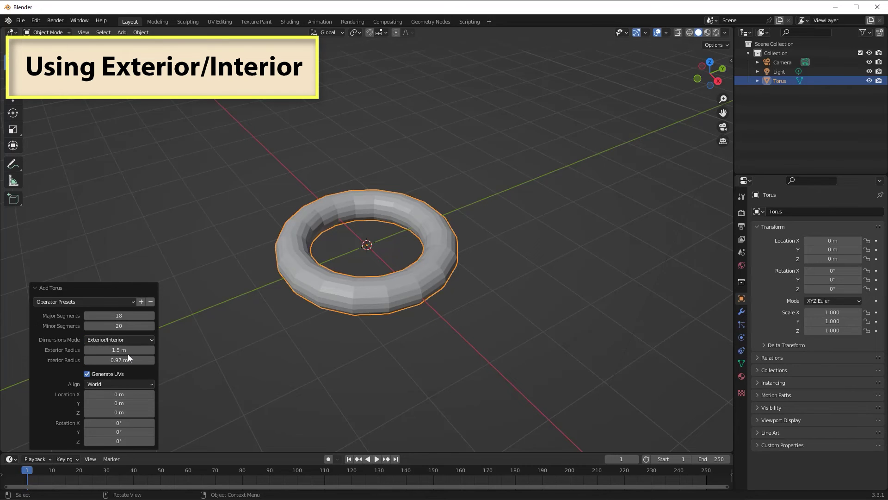
pyautogui.moveTo(126, 353)
pyautogui.mouseDown()
pyautogui.moveTo(150, 352)
pyautogui.moveTo(121, 360)
pyautogui.moveTo(136, 360)
pyautogui.moveTo(125, 368)
pyautogui.mouseUp()
# Step: Align the thin torus to the current view and look at it from another angle
pyautogui.click(148, 384)
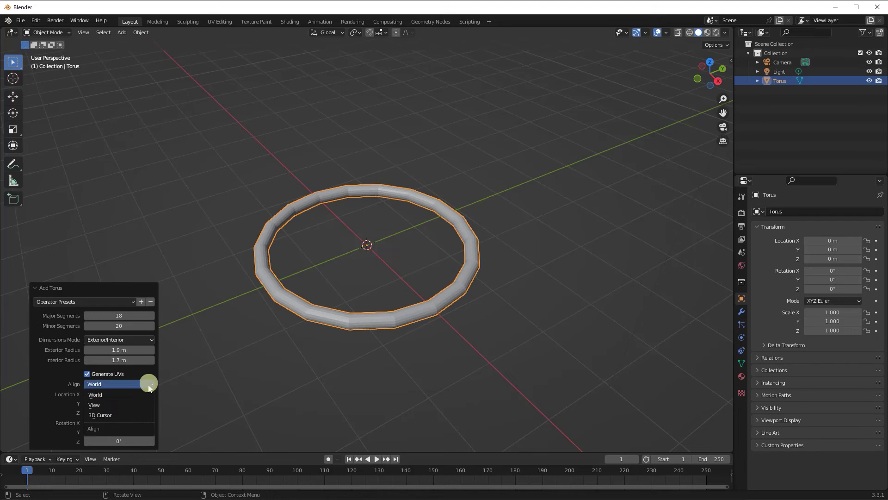
pyautogui.click(119, 404)
pyautogui.moveTo(299, 390); pyautogui.dragTo(337, 360, button='middle')
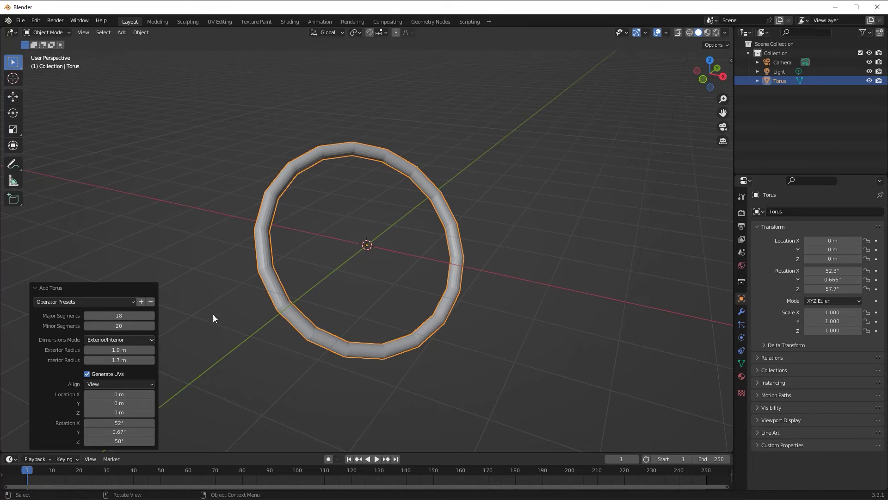
# Step: Save the thin torus settings as an operator preset named "skinny"
pyautogui.click(140, 302)
pyautogui.click(141, 318)
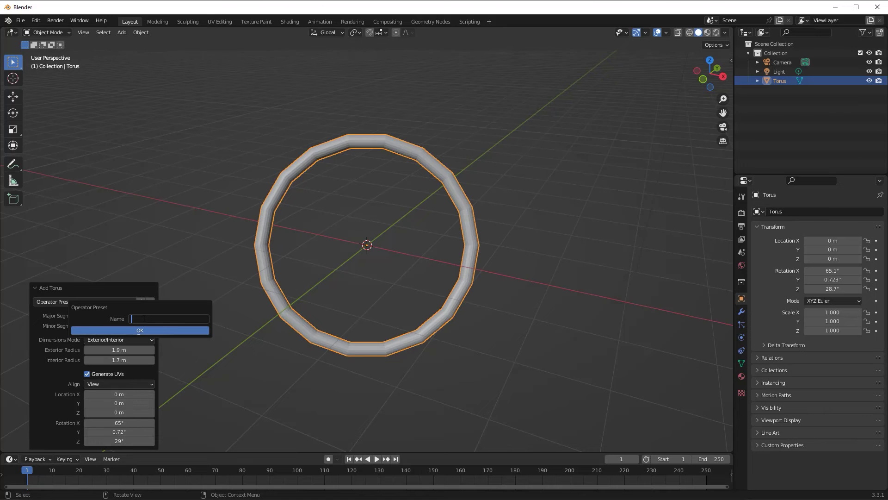
pyautogui.write('Skinny')
pyautogui.click(172, 331)
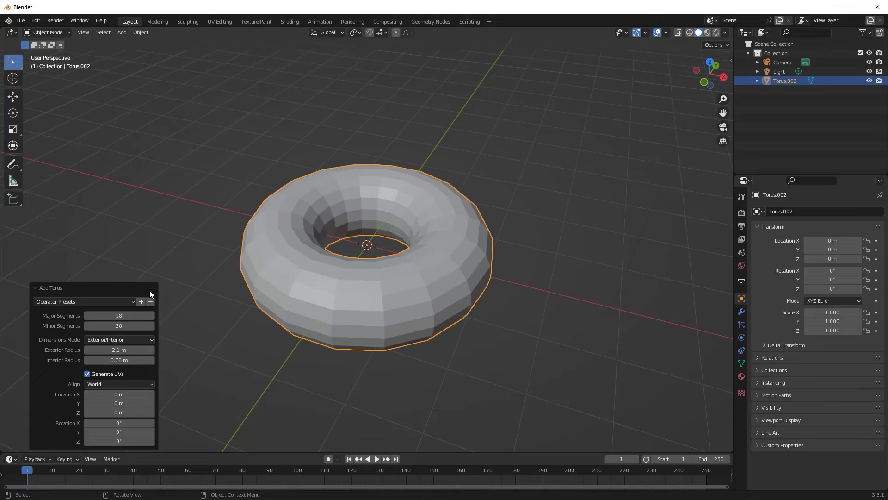
# Step: Apply the saved "skinny" operator preset to the newly added torus
pyautogui.click(132, 303)
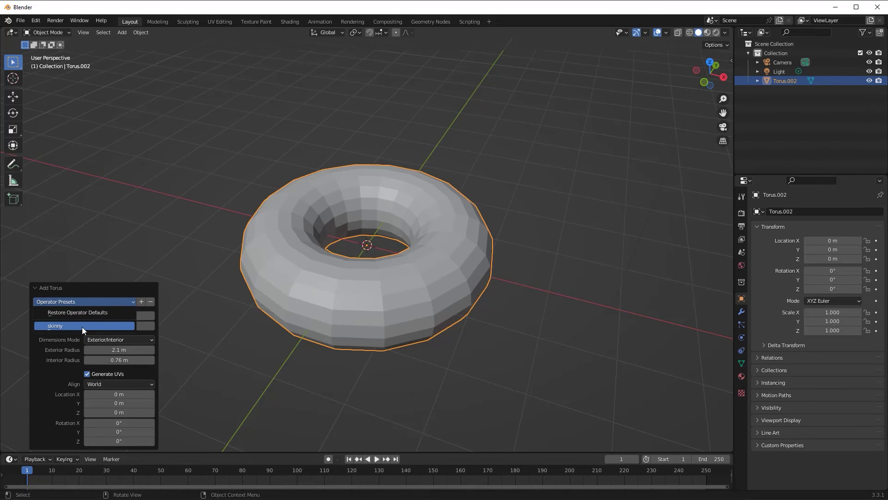
pyautogui.click(82, 326)
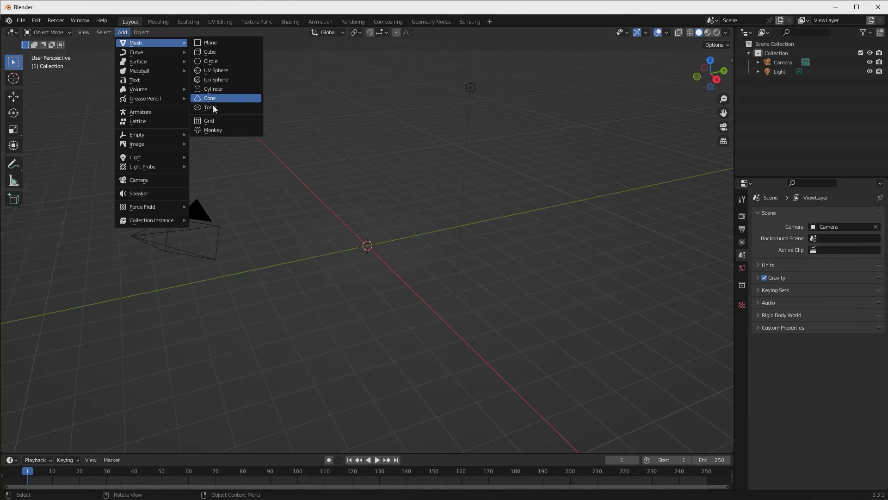
# Step: Add a grid mesh and inspect its subdivisions in Edit Mode, returning to Object Mode
pyautogui.click(212, 121)
pyautogui.moveTo(299, 281); pyautogui.dragTo(370, 304, button='middle')
pyautogui.press('Tab')
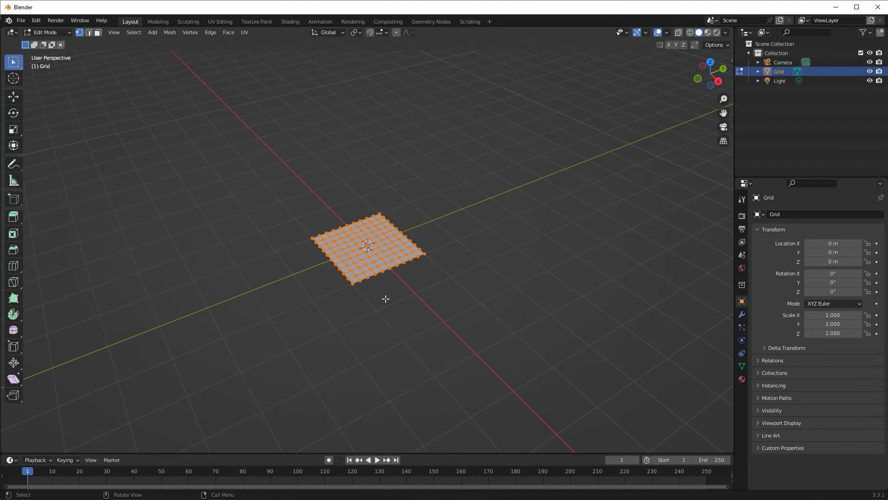
pyautogui.scroll(2, 385, 296)
pyautogui.moveTo(385, 300); pyautogui.dragTo(440, 354, button='middle')
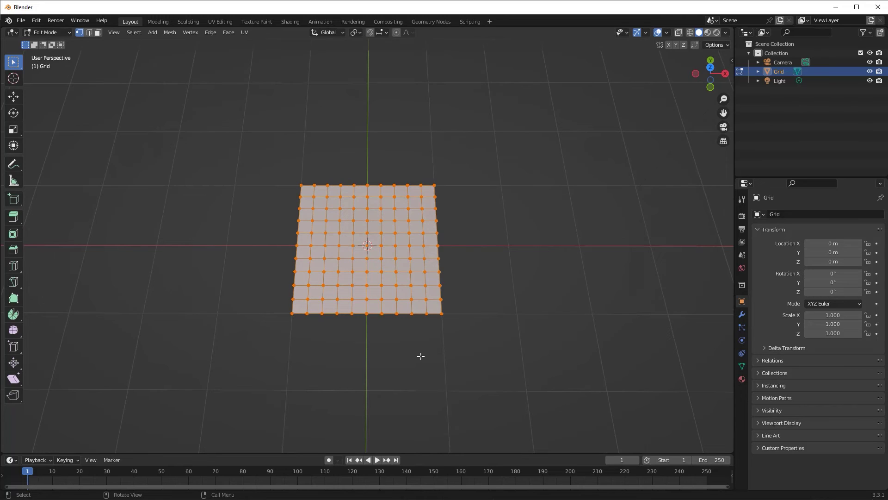
pyautogui.press('Tab')
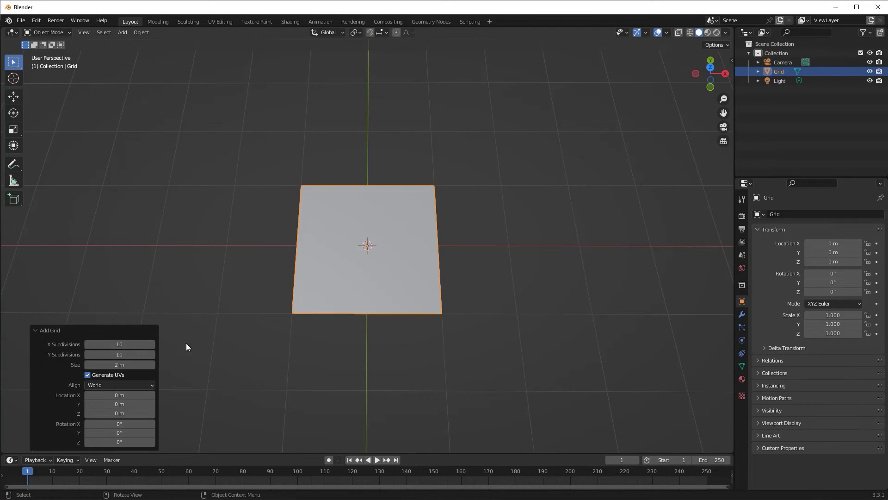
# Step: Set the grid to 4 X subdivisions and 12 Y subdivisions, and check its mesh in Edit Mode
pyautogui.click(130, 344)
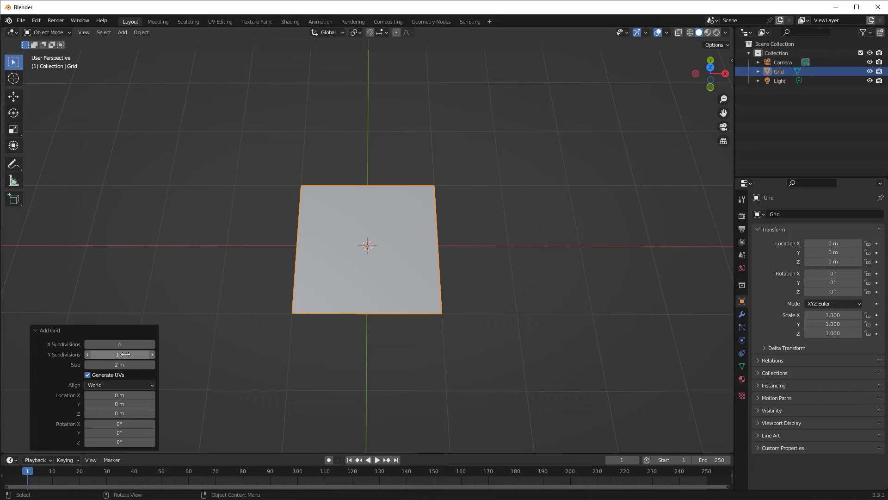
pyautogui.moveTo(125, 354); pyautogui.dragTo(130, 354)
pyautogui.press('Tab')
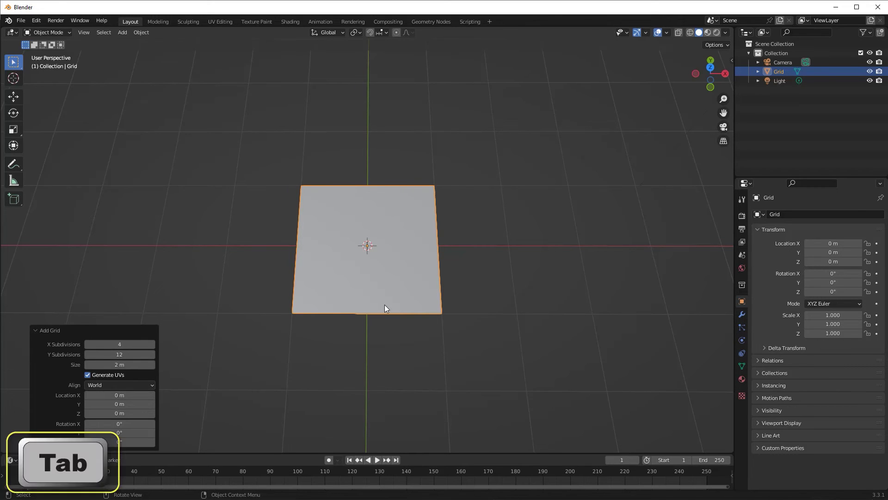
pyautogui.press('Tab')
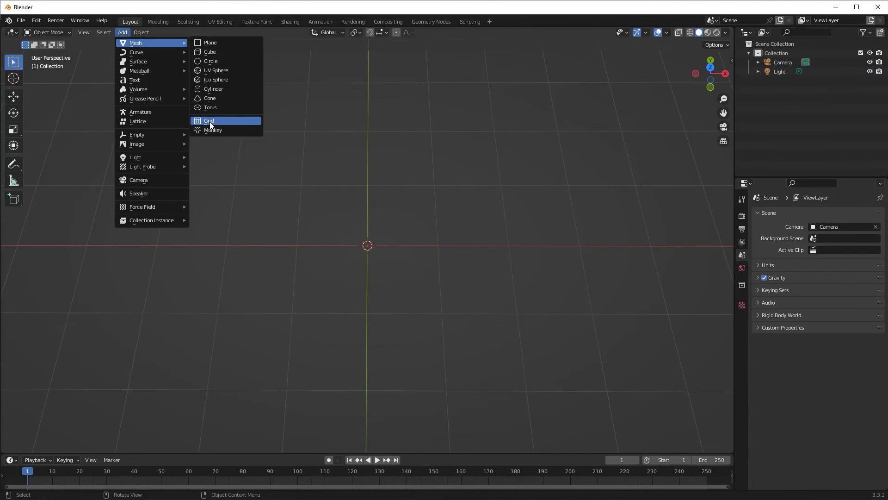
# Step: Add a monkey mesh and look at its head from a low side angle
pyautogui.click(212, 130)
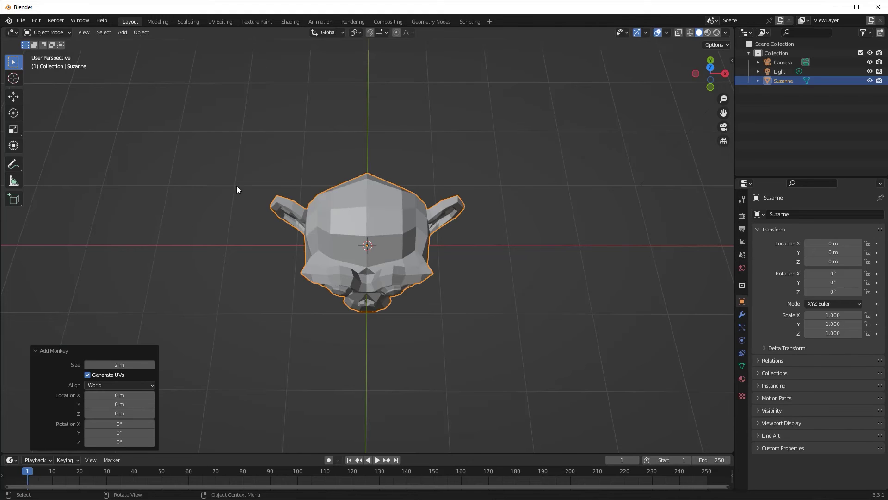
pyautogui.moveTo(340, 339); pyautogui.dragTo(403, 275, button='middle')
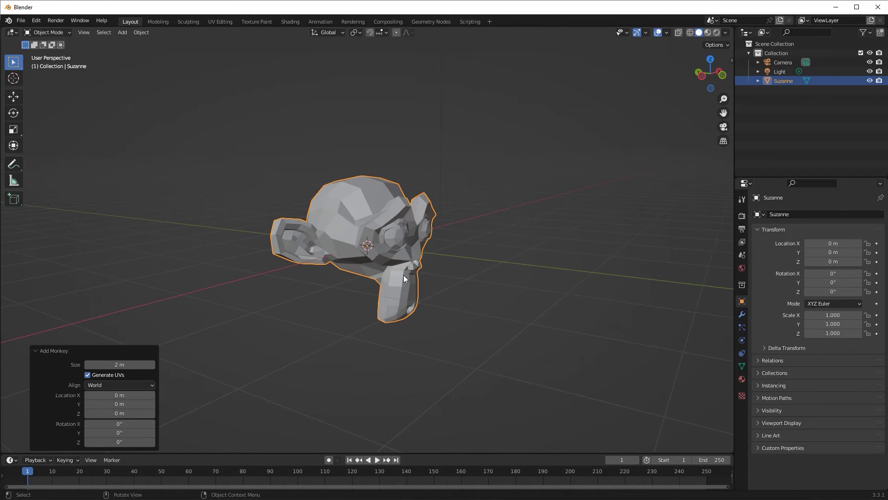
# Step: Give the monkey a level 2 subdivision surface and smooth shading
pyautogui.hotkey('ctrl', '2')
pyautogui.rightClick(416, 284)
pyautogui.click(421, 292)
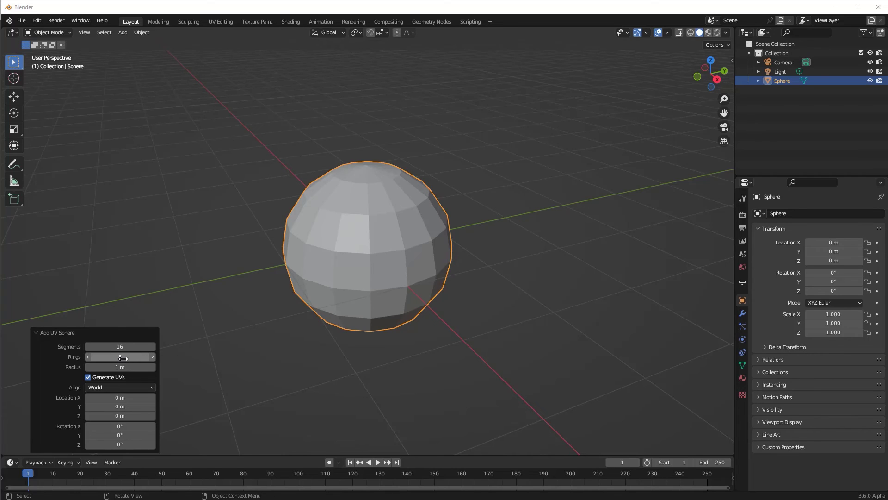
# Step: Raise the UV sphere's resolution to 23 rings and 61 segments
pyautogui.moveTo(122, 357); pyautogui.dragTo(370, 235)
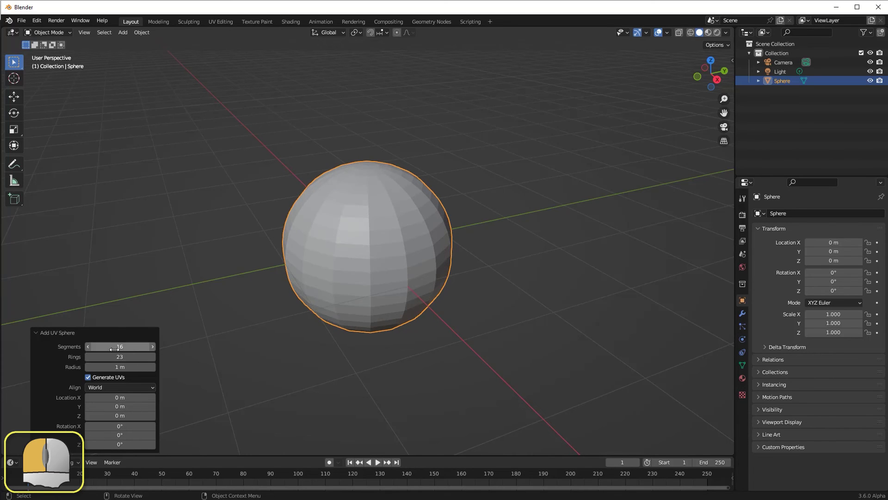
pyautogui.moveTo(120, 347); pyautogui.dragTo(361, 225)
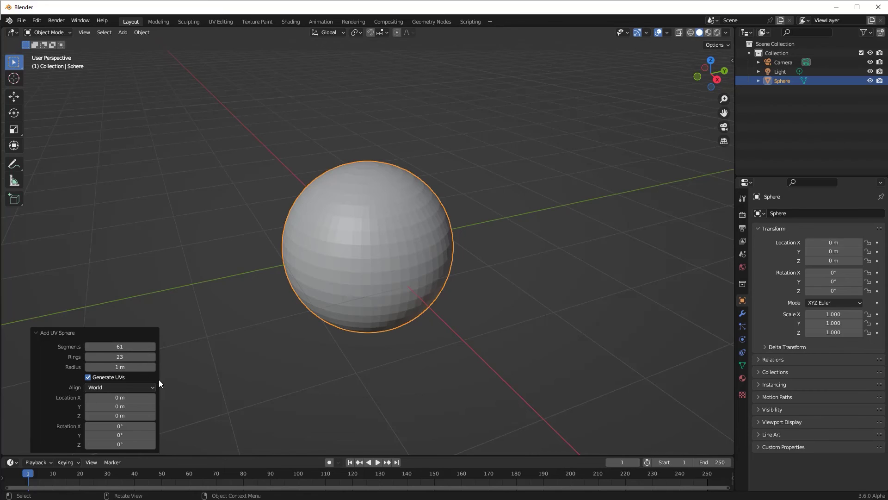
# Step: Set the UV sphere to 16 segments and 8 rings
pyautogui.click(121, 346)
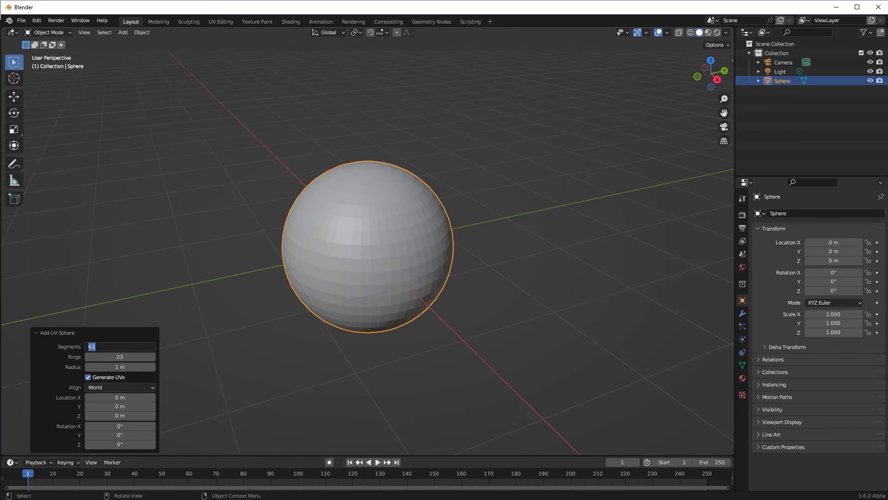
pyautogui.write('16')
pyautogui.click(106, 356)
pyautogui.write('8')
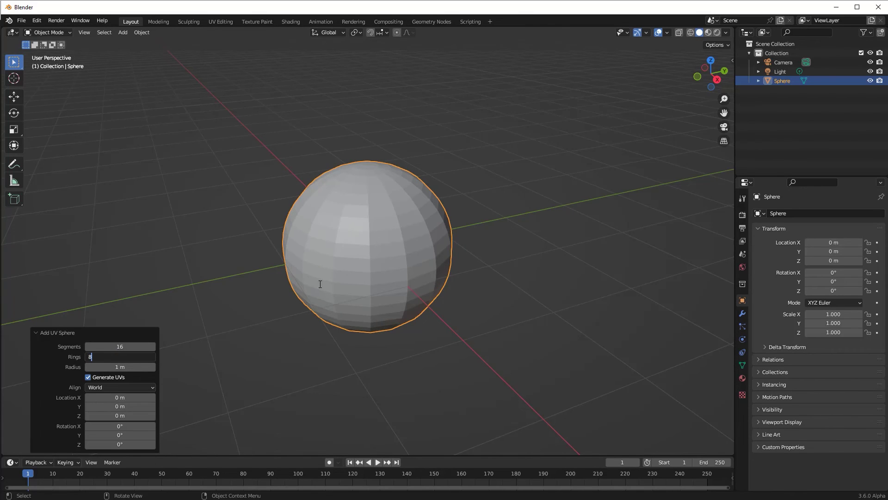
pyautogui.press('Return')
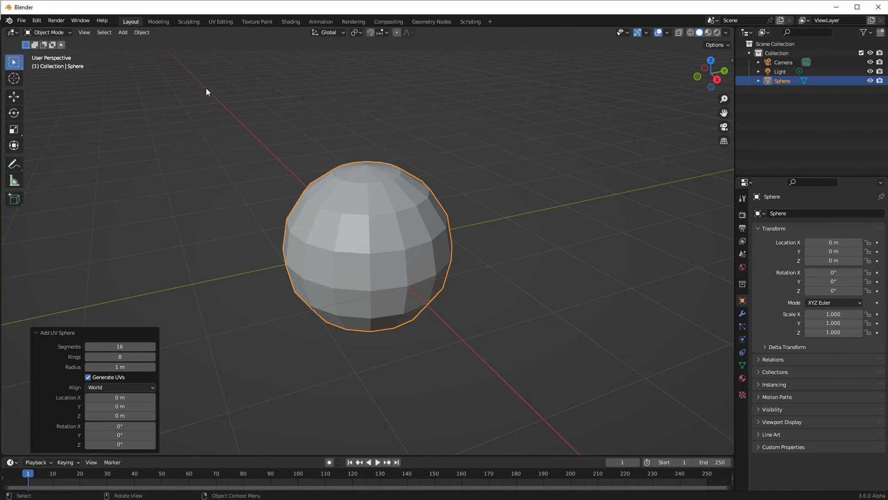
# Step: Shade the UV sphere smooth, compare its outline up close and from far away, and deselect it
pyautogui.click(140, 33)
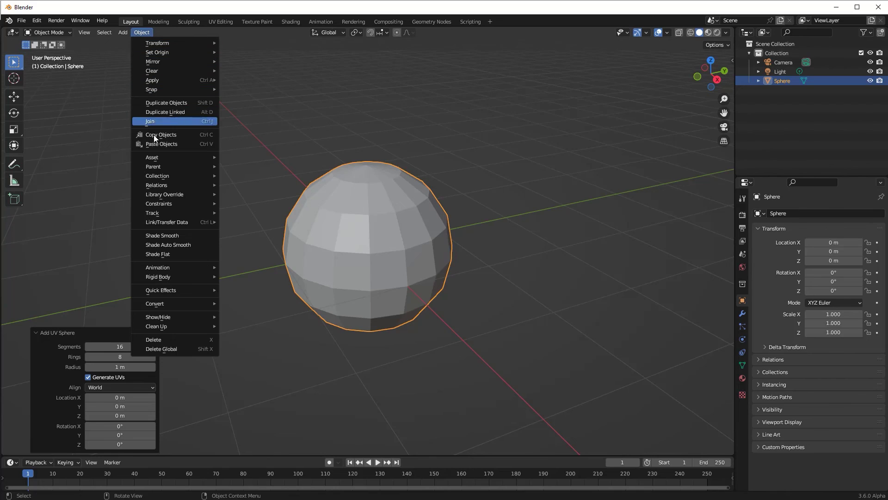
pyautogui.click(165, 236)
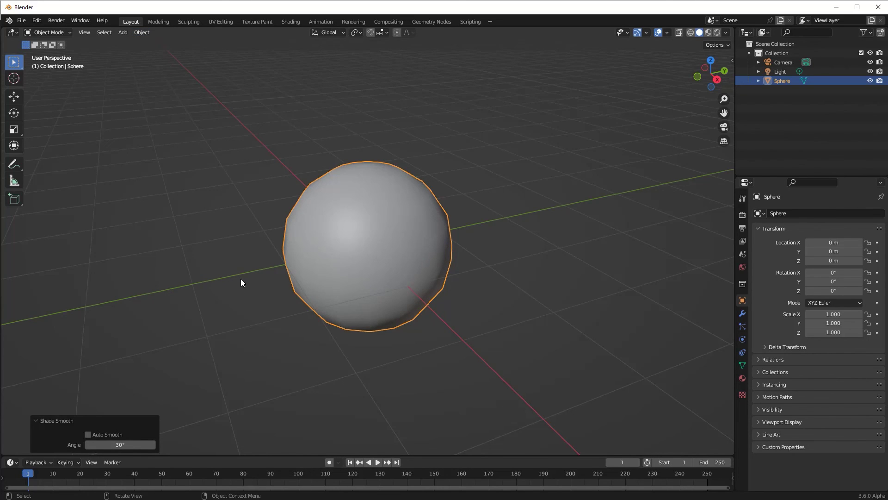
pyautogui.scroll(4, 468, 301)
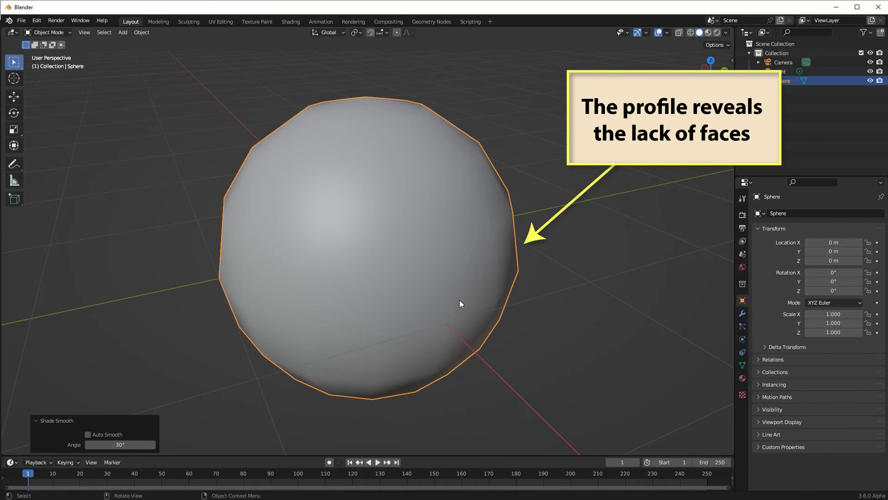
pyautogui.scroll(-5, 459, 300)
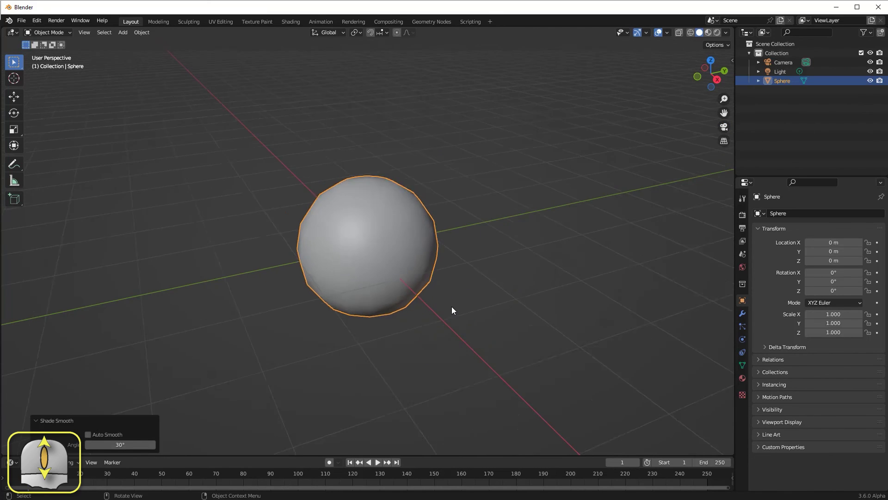
pyautogui.scroll(-7, 451, 306)
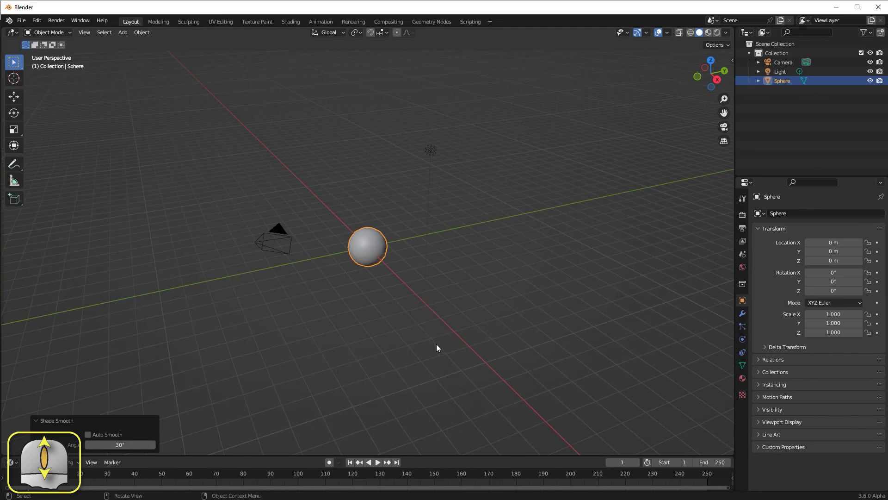
pyautogui.scroll(-3, 437, 347)
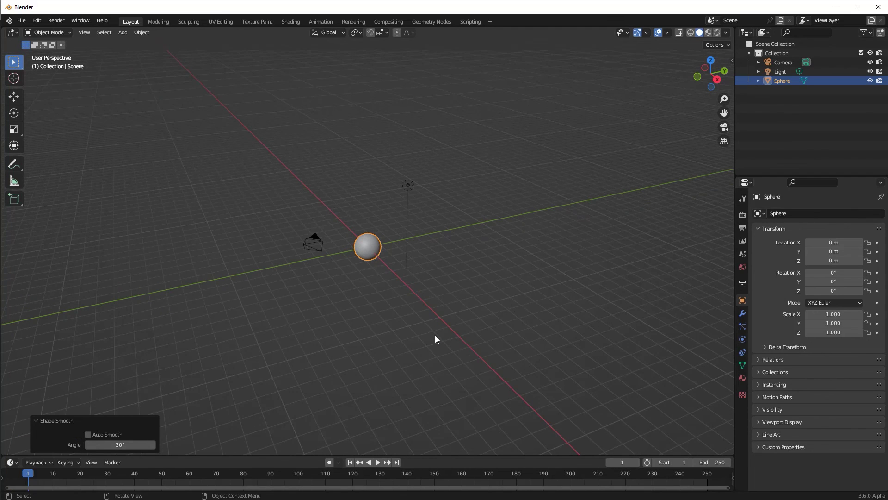
pyautogui.click(437, 333)
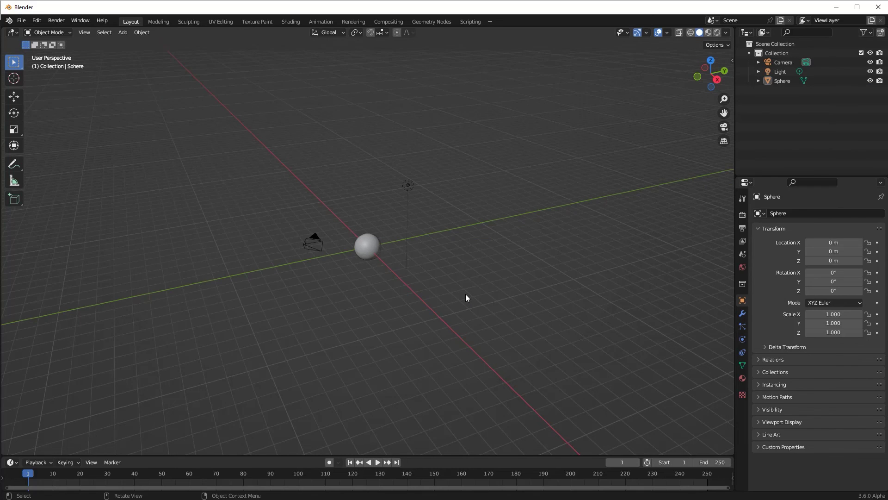
# Step: Delete the UV sphere and add a cylinder in its place
pyautogui.click(367, 246)
pyautogui.press('Delete')
pyautogui.click(122, 32)
pyautogui.moveTo(139, 41)
pyautogui.click(215, 88)
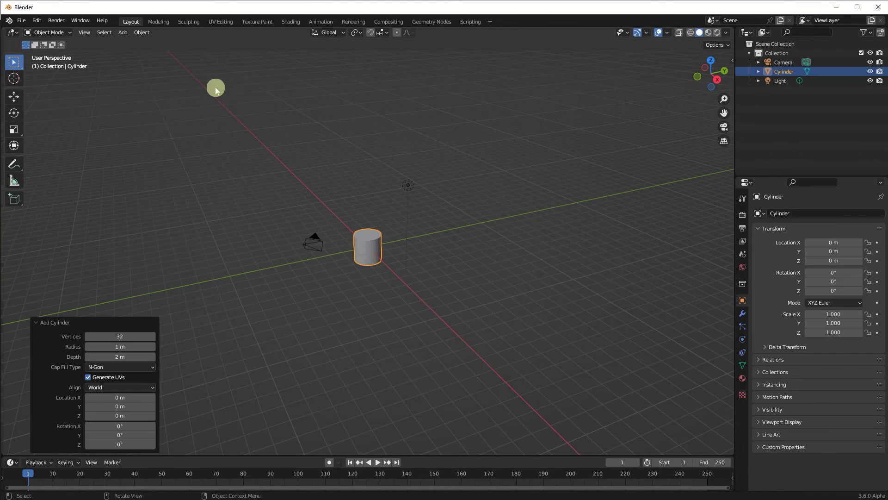
pyautogui.scroll(5, 398, 316)
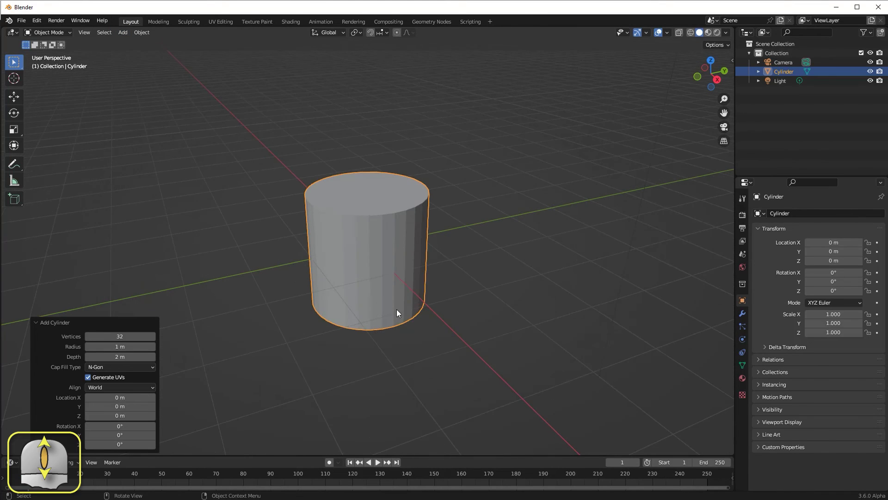
# Step: Shade the cylinder smooth with Auto Smooth enabled and check its shading from another angle
pyautogui.click(142, 33)
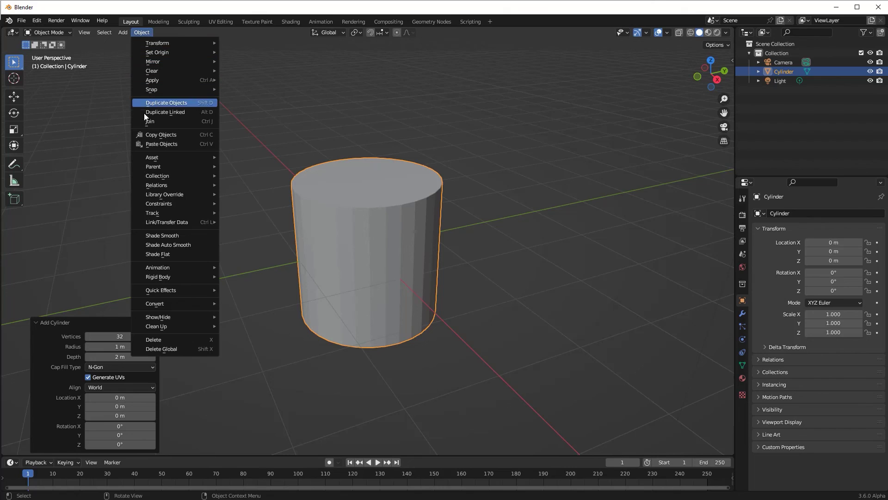
pyautogui.click(168, 235)
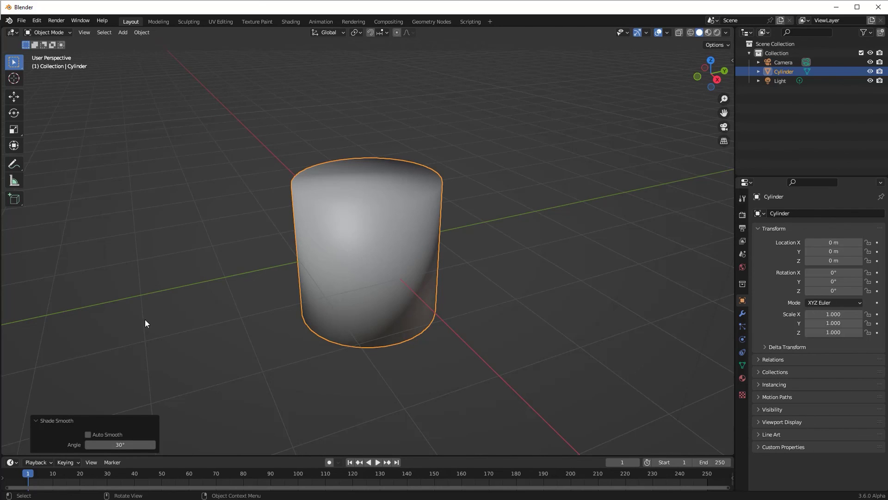
pyautogui.click(87, 435)
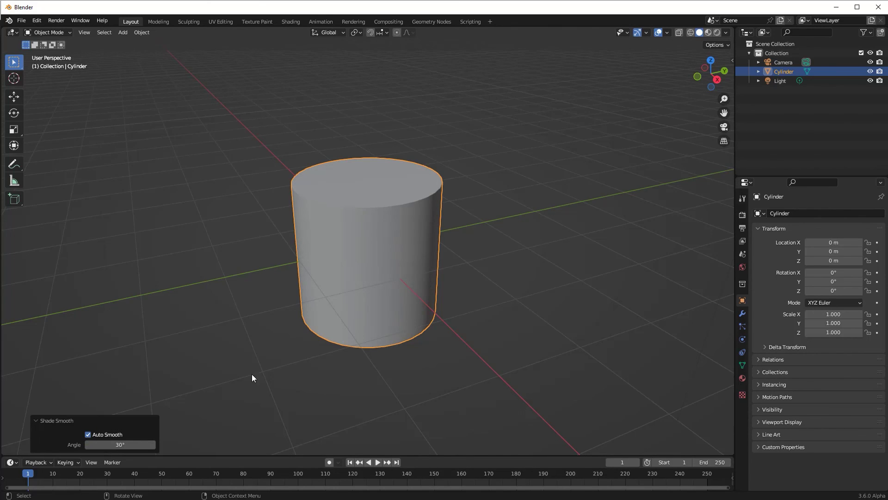
pyautogui.moveTo(311, 319); pyautogui.dragTo(394, 315, button='middle')
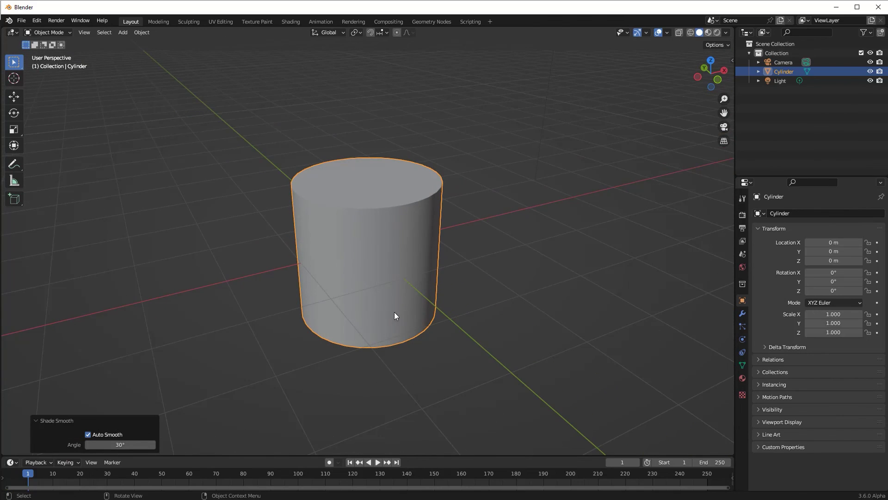